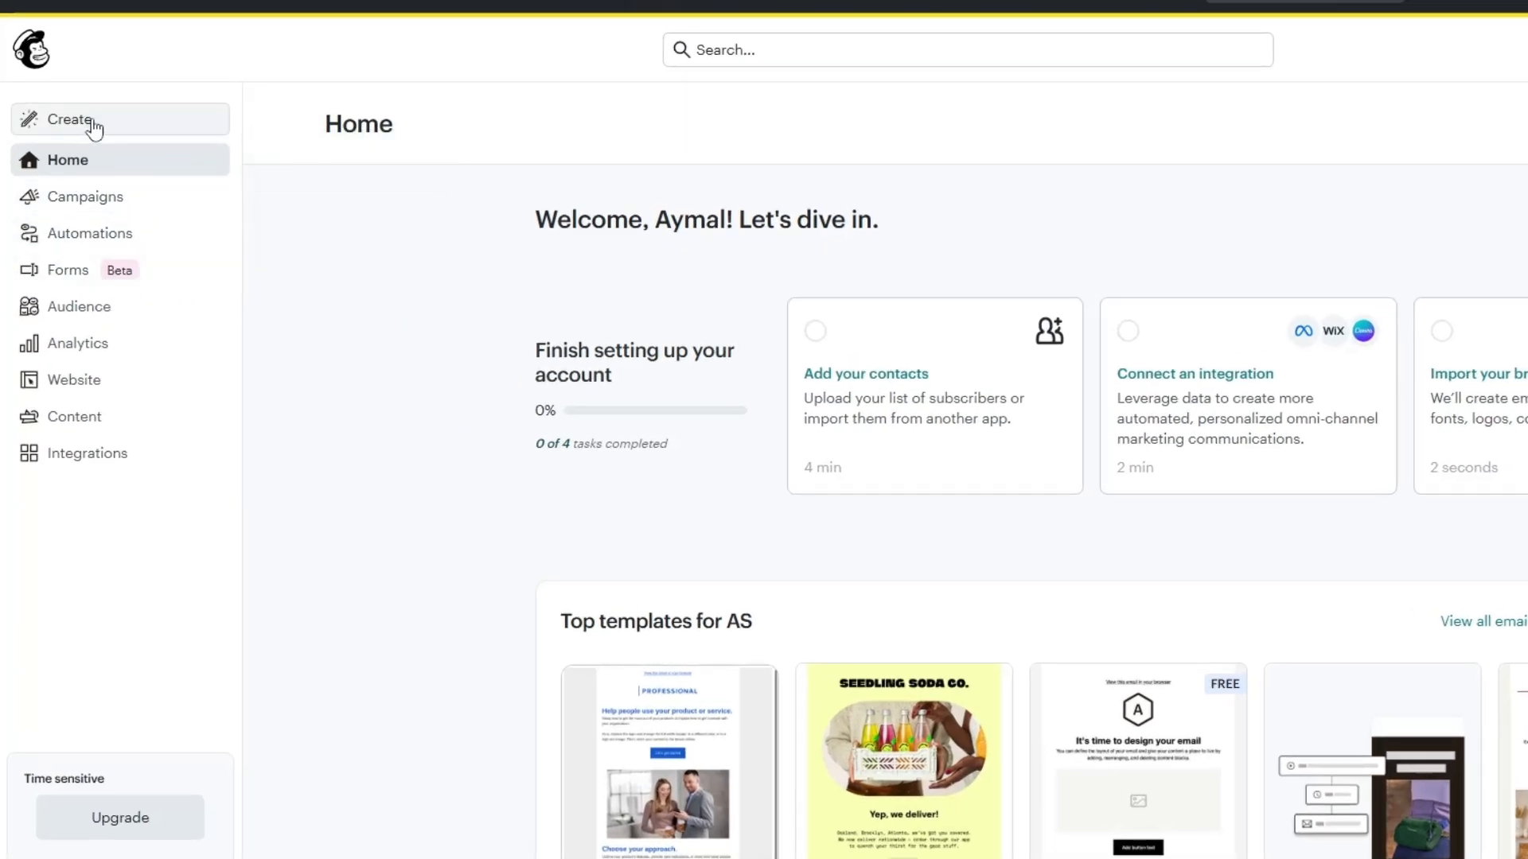
Start creating a signup landing page and name it "Sign up Form"
left_click(68, 120)
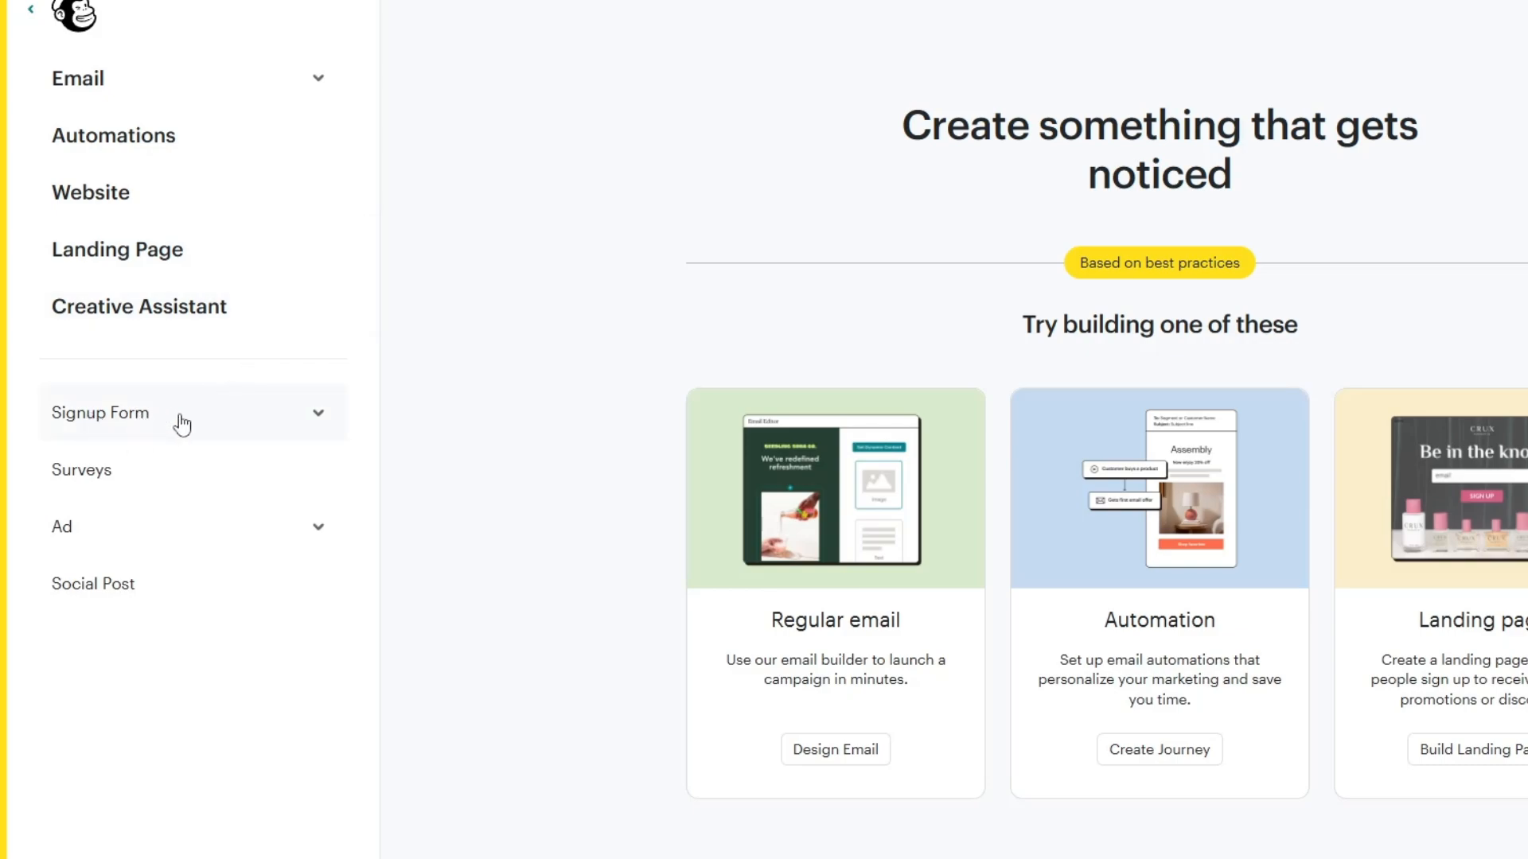
left_click(318, 416)
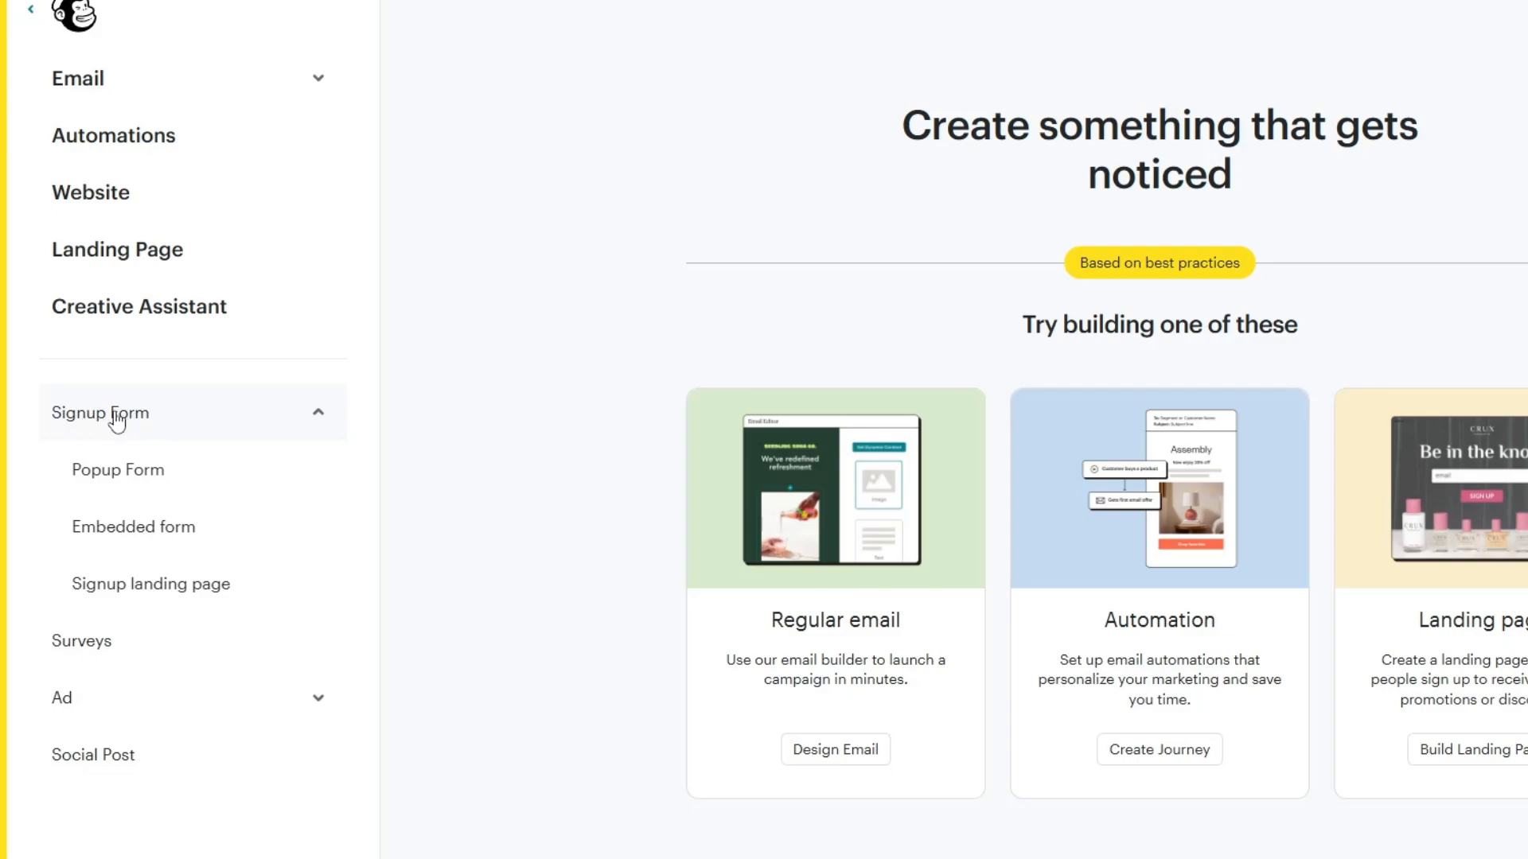
left_click(165, 598)
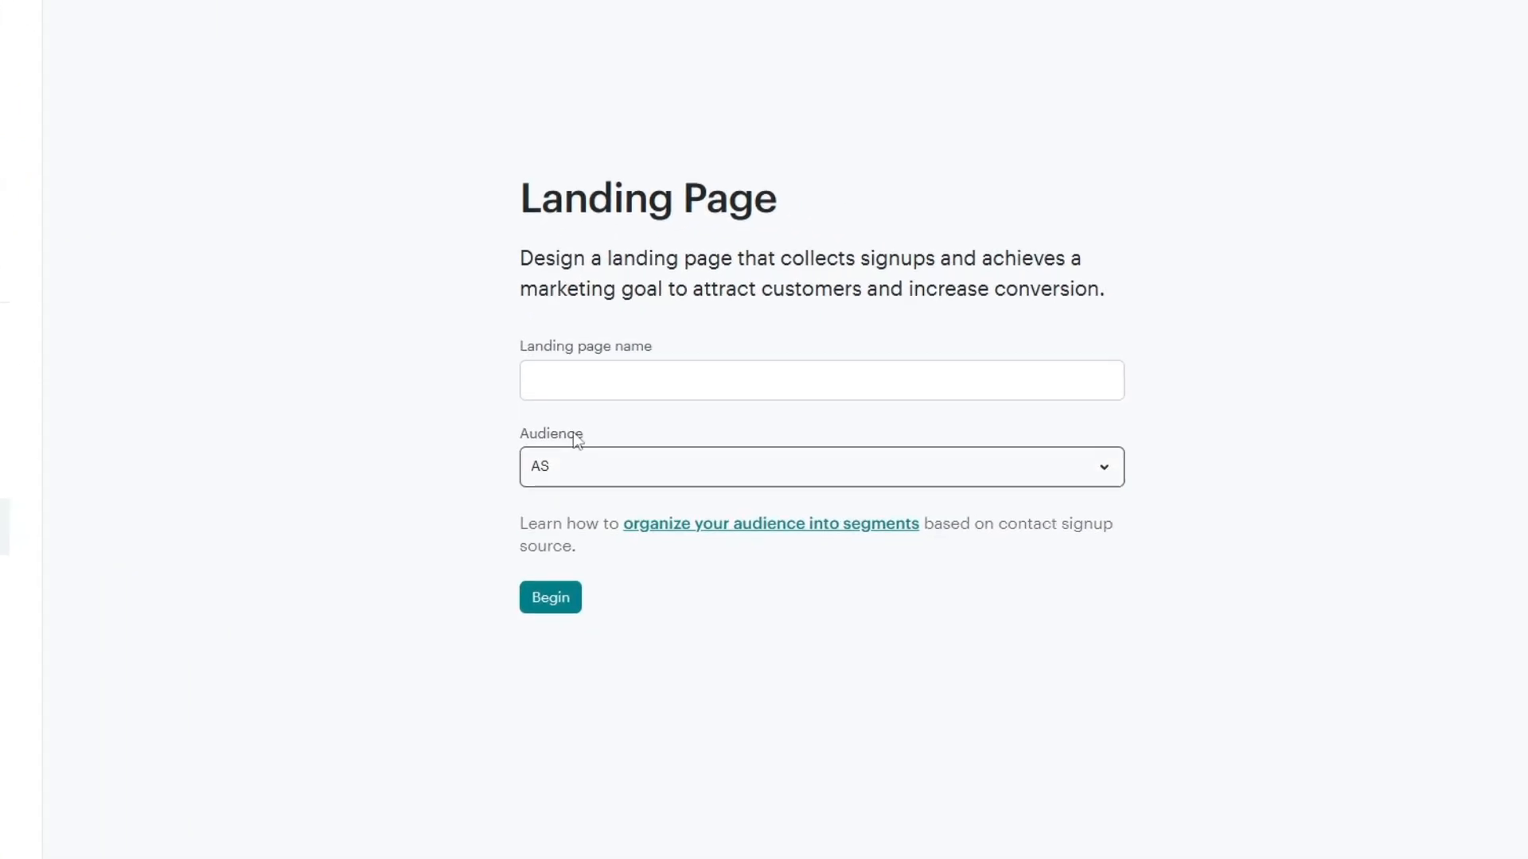
left_click(736, 389)
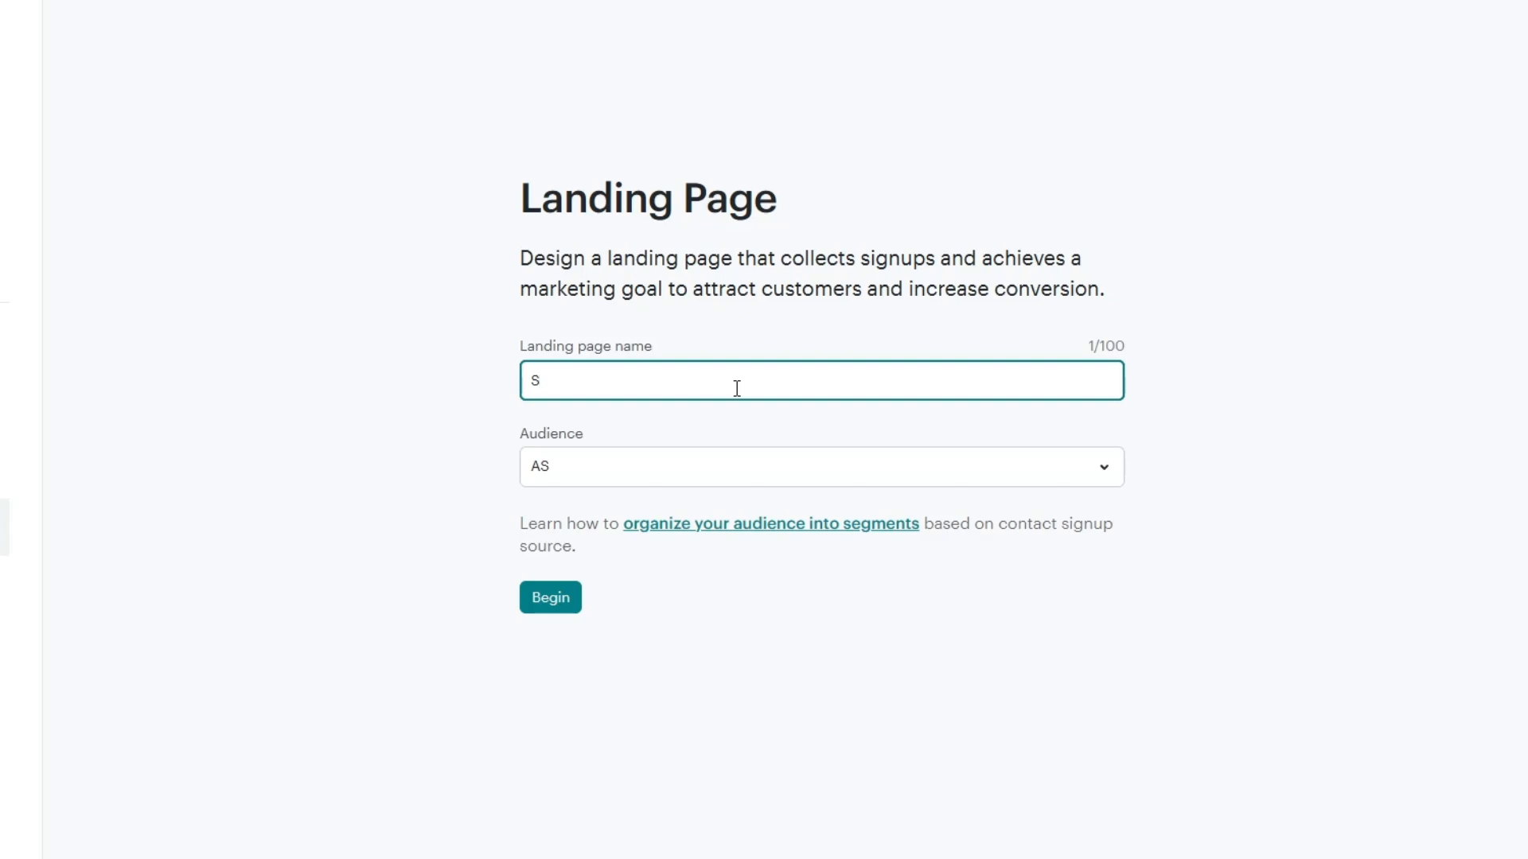
type("Sign up Form")
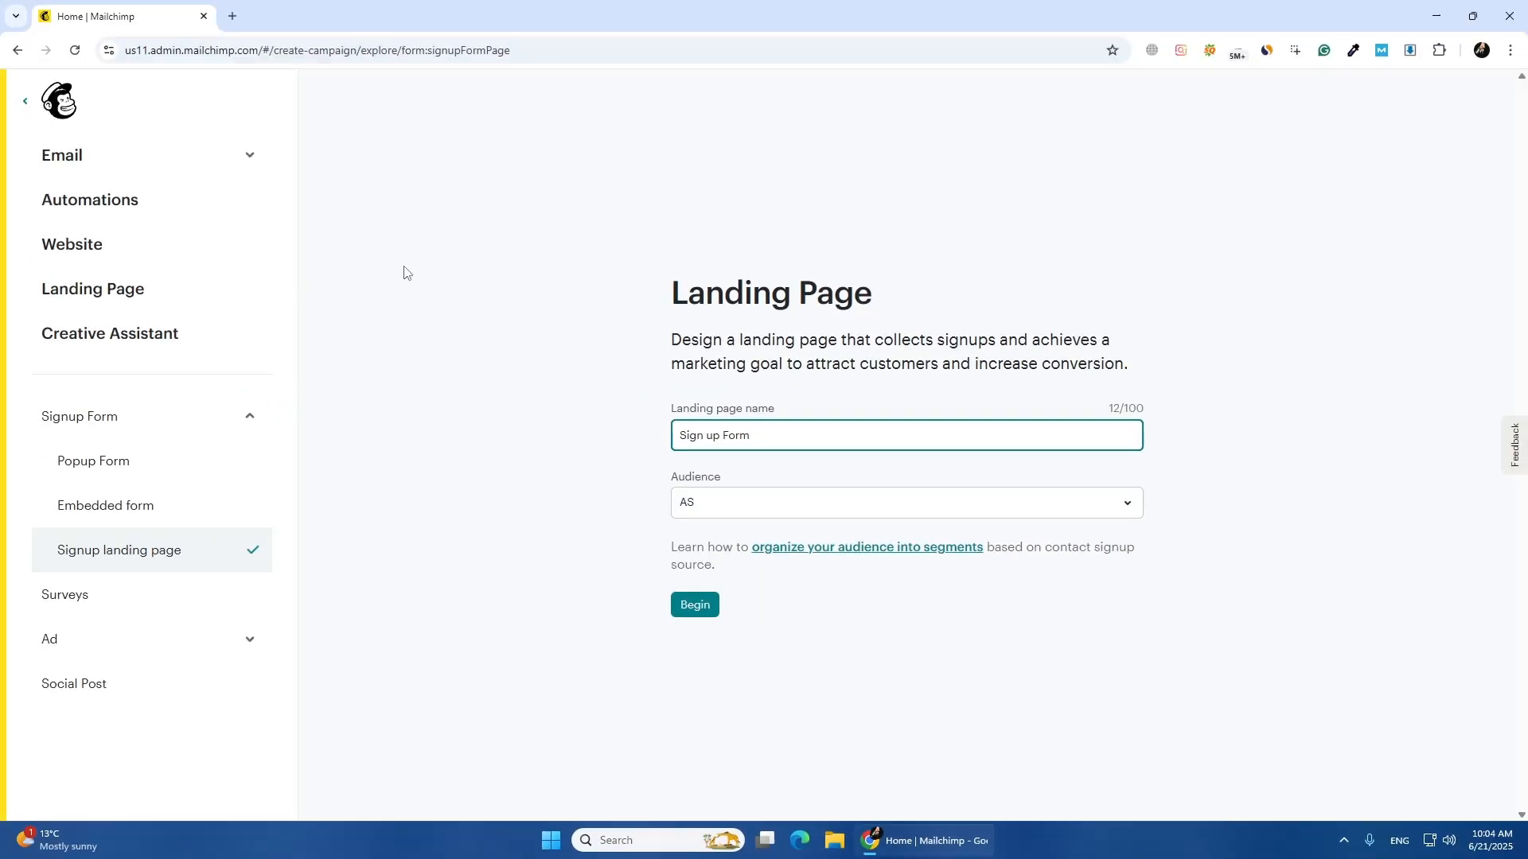
Open the Mailchimp audience contacts list in a separate browser tab
left_click(232, 16)
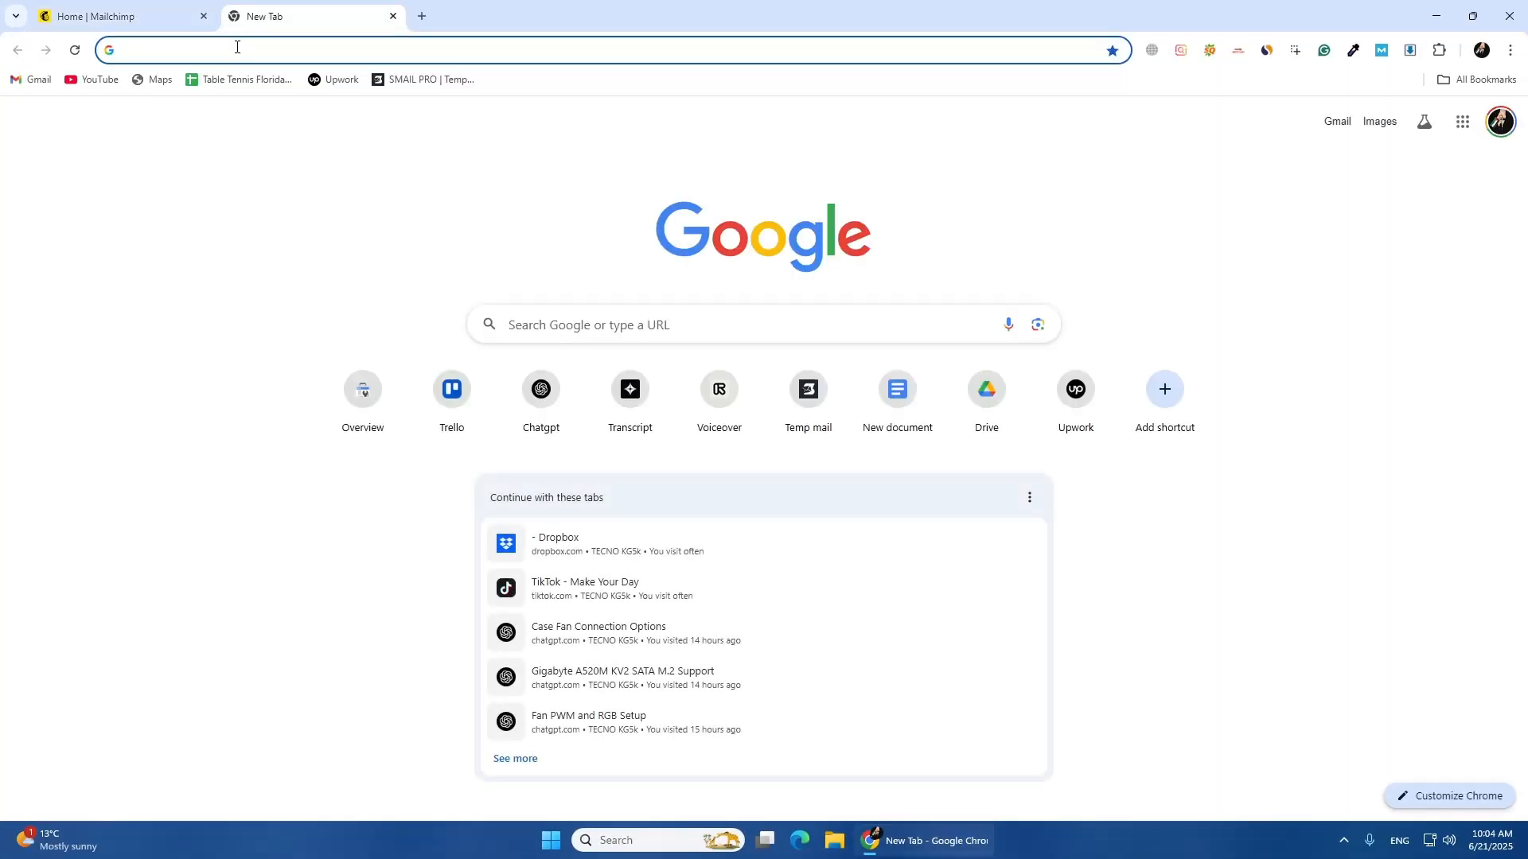
type("https://us11.admin.mailchimp.com/")
key("Return")
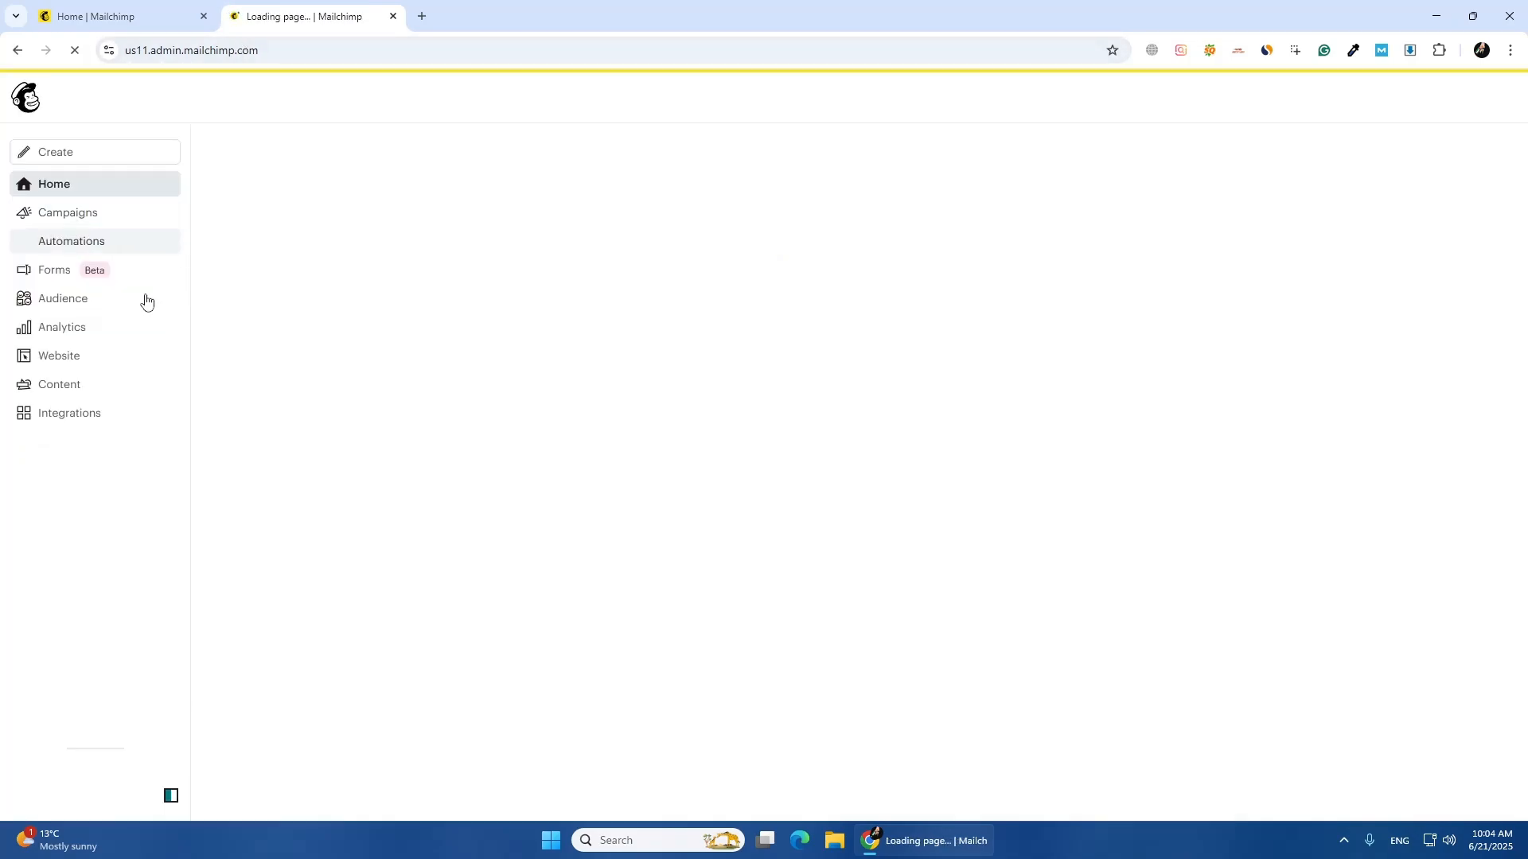
left_click(101, 298)
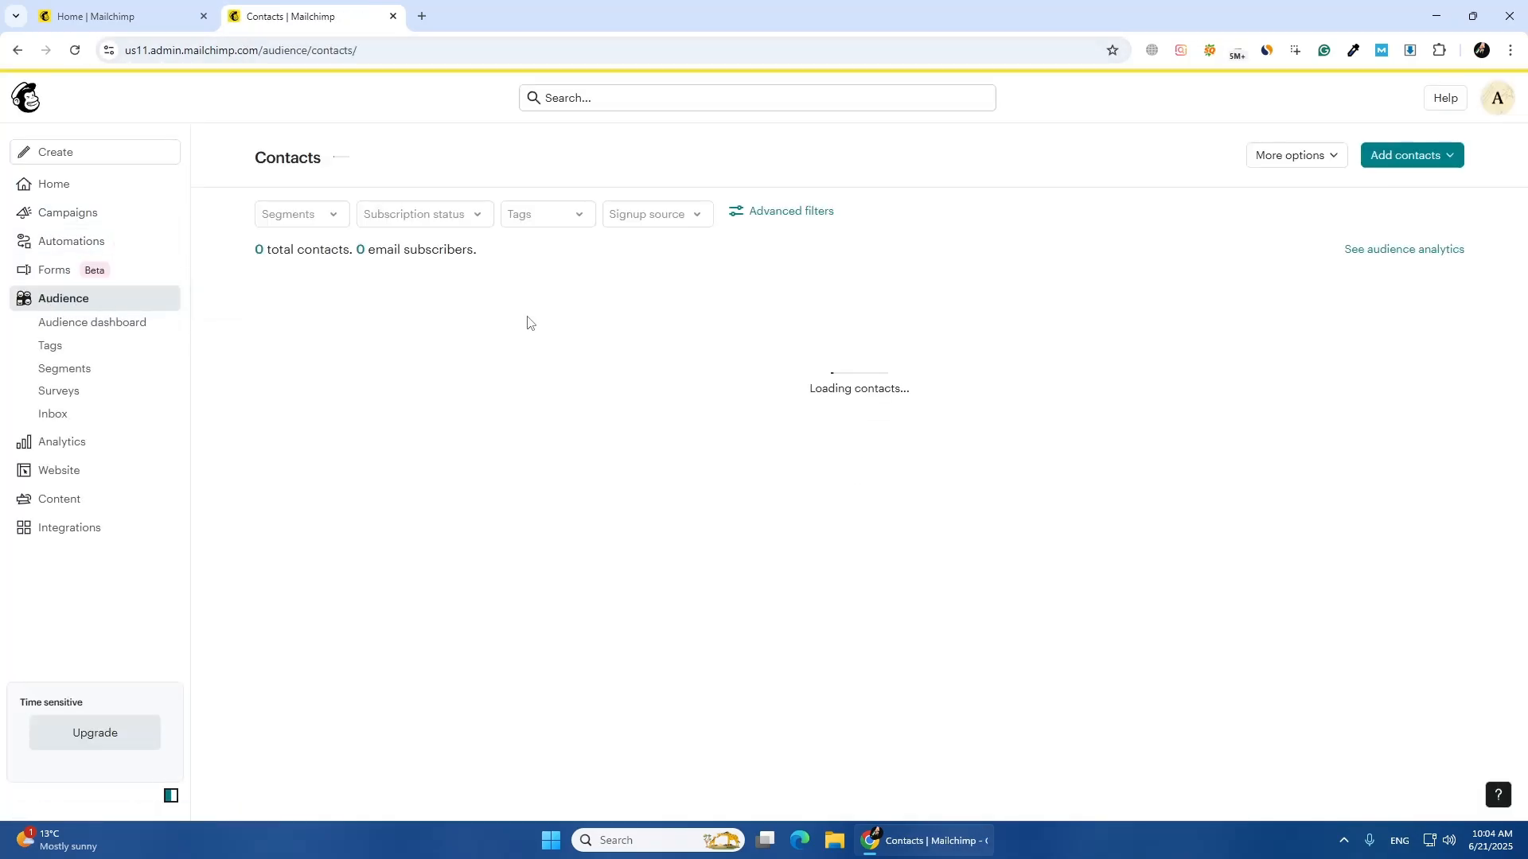
Return to the landing page setup, begin the page for audience AS, and choose the Bandmates lead generation template
left_click(143, 9)
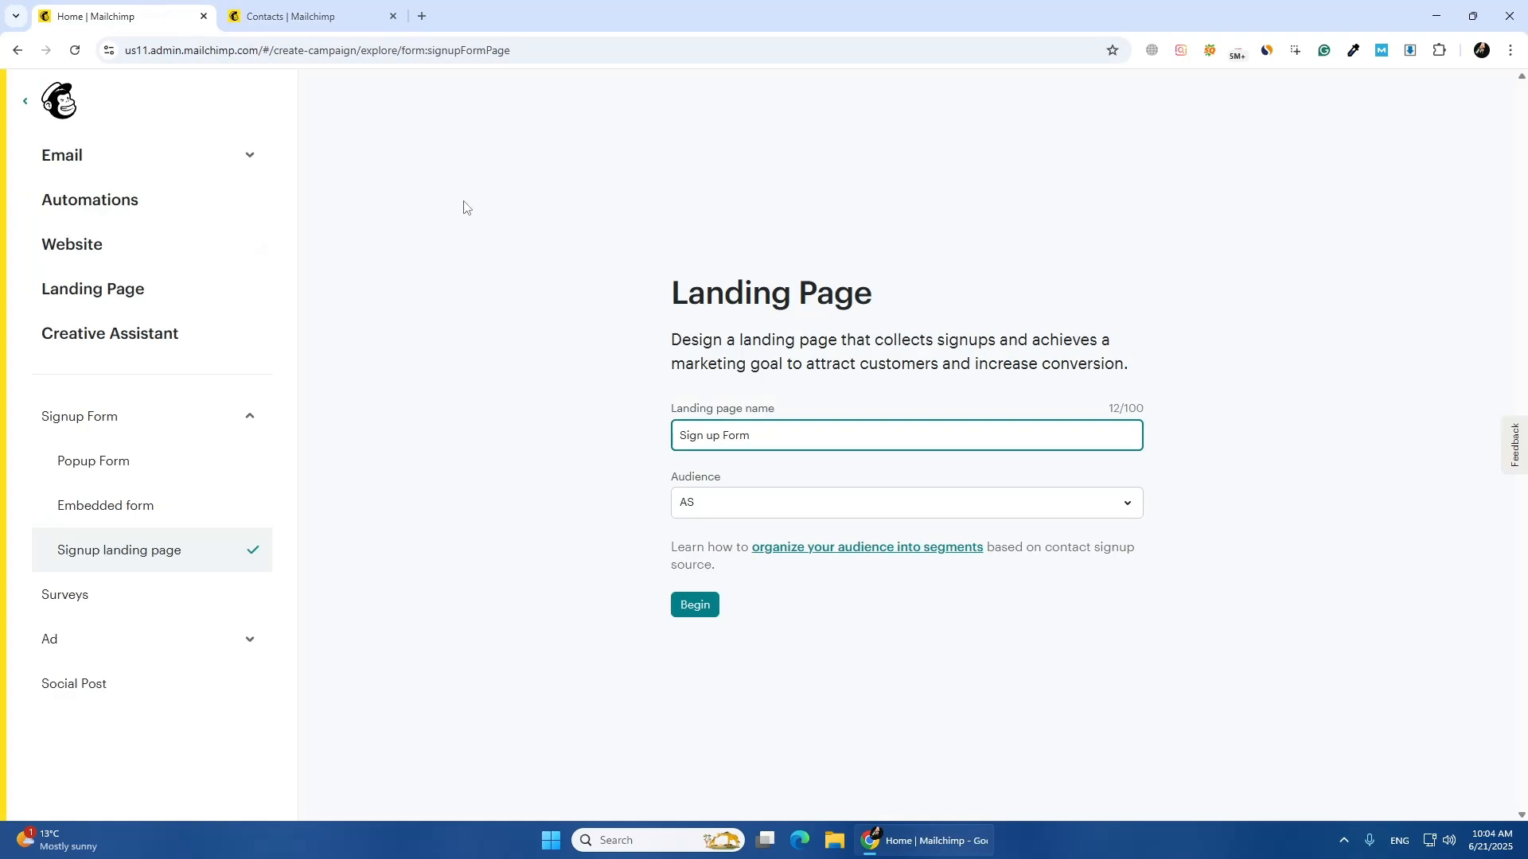
left_click(687, 611)
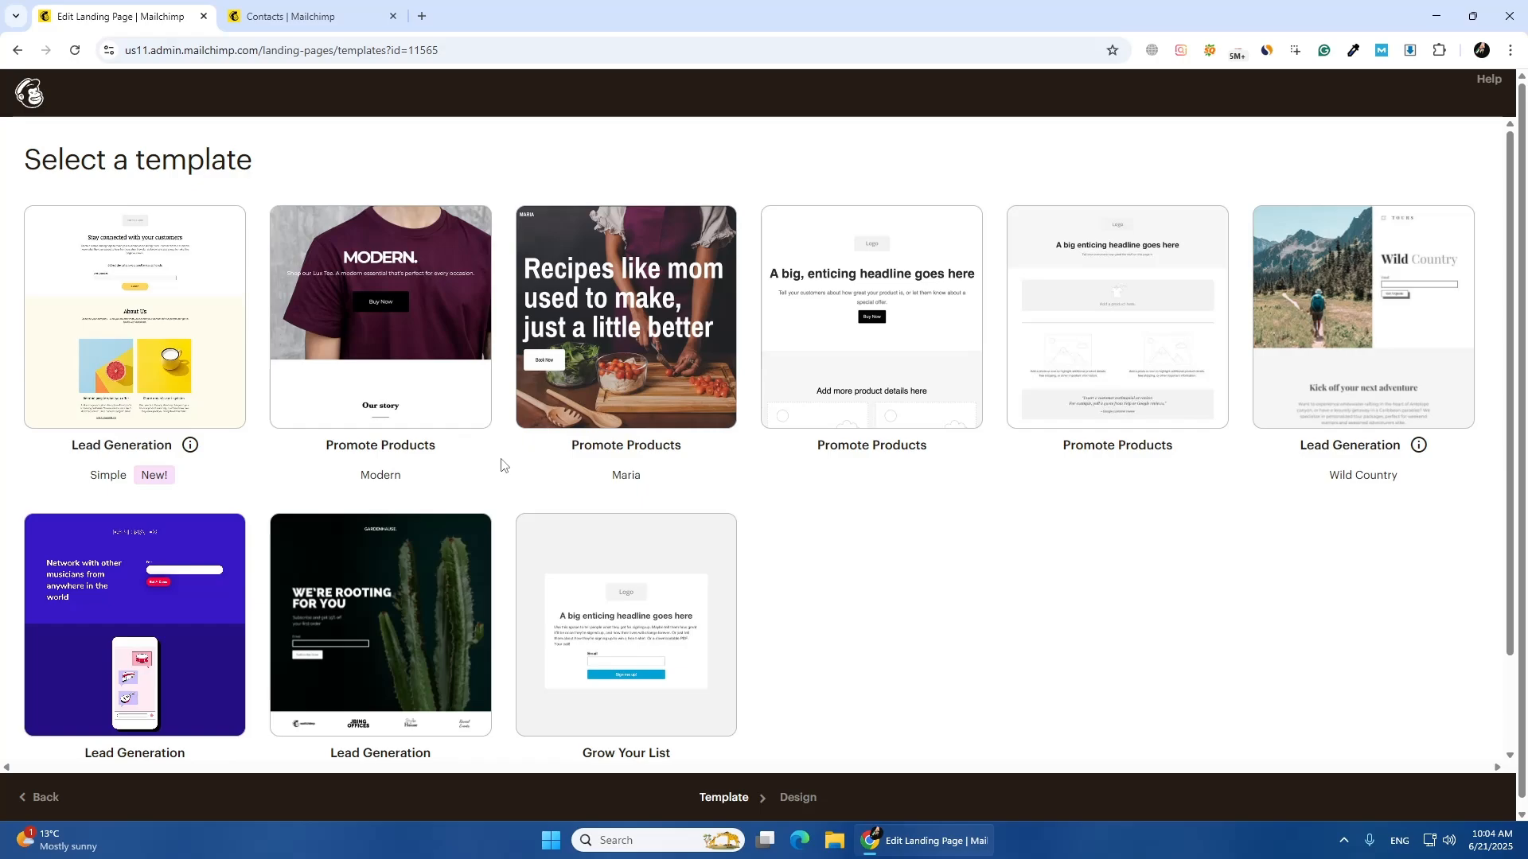
scroll(501, 471, "down", 2)
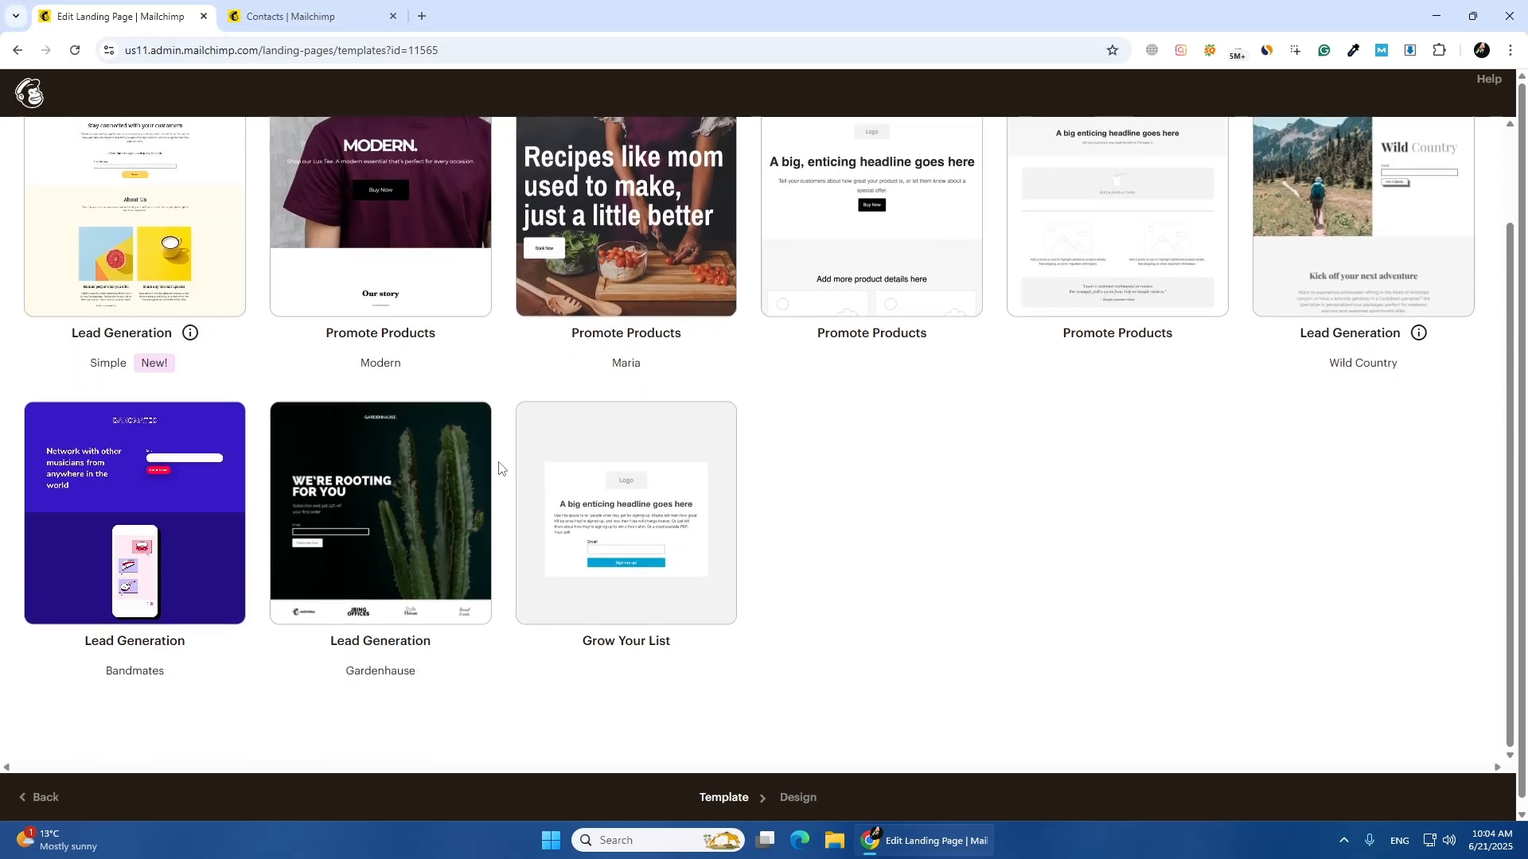
scroll(796, 445, "up", 1)
scroll(934, 475, "down", 1)
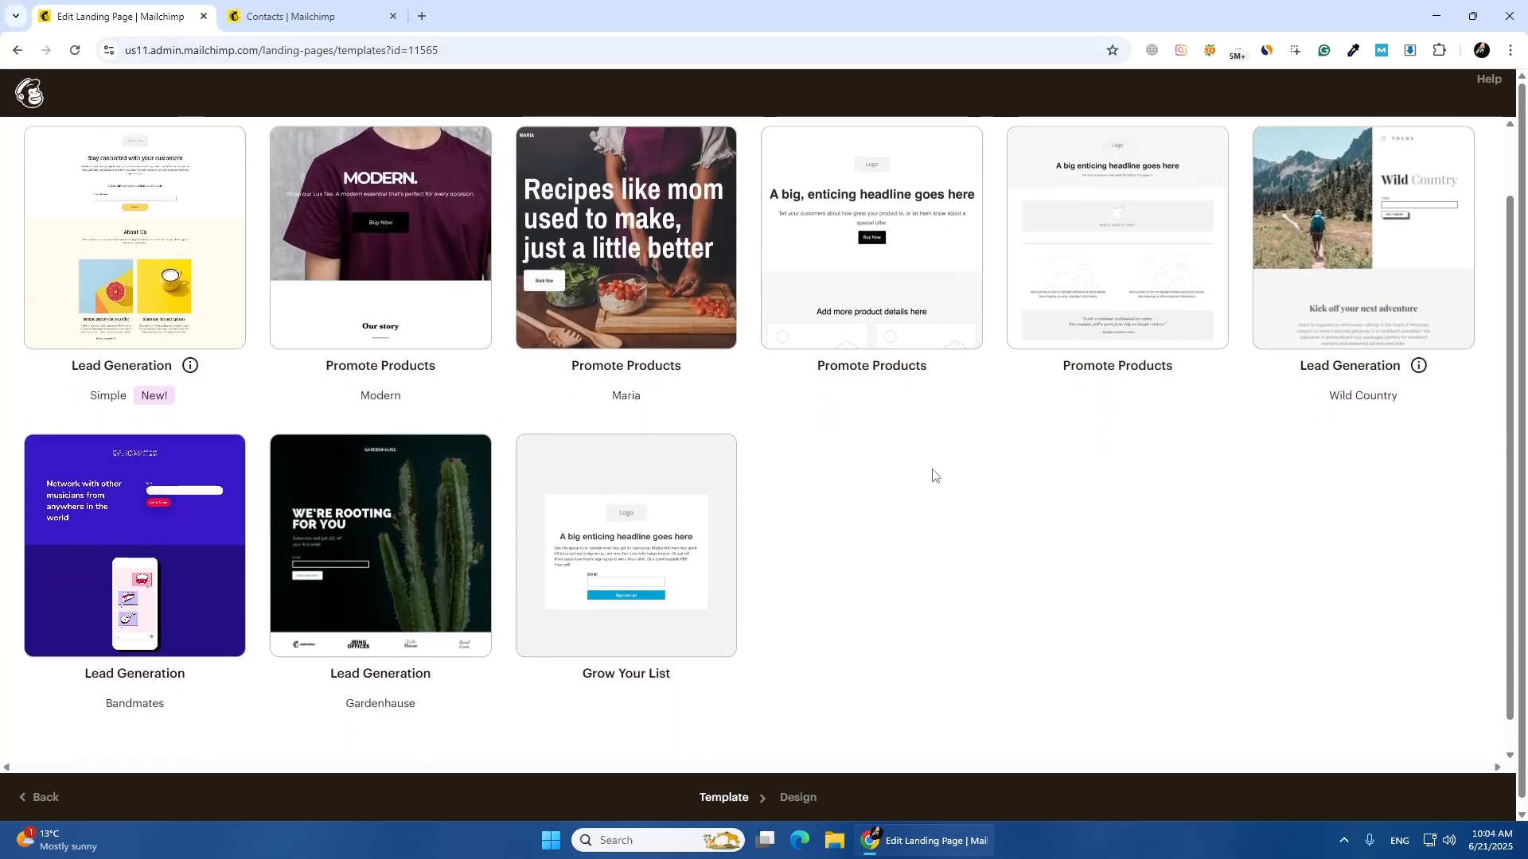
scroll(931, 471, "up", 1)
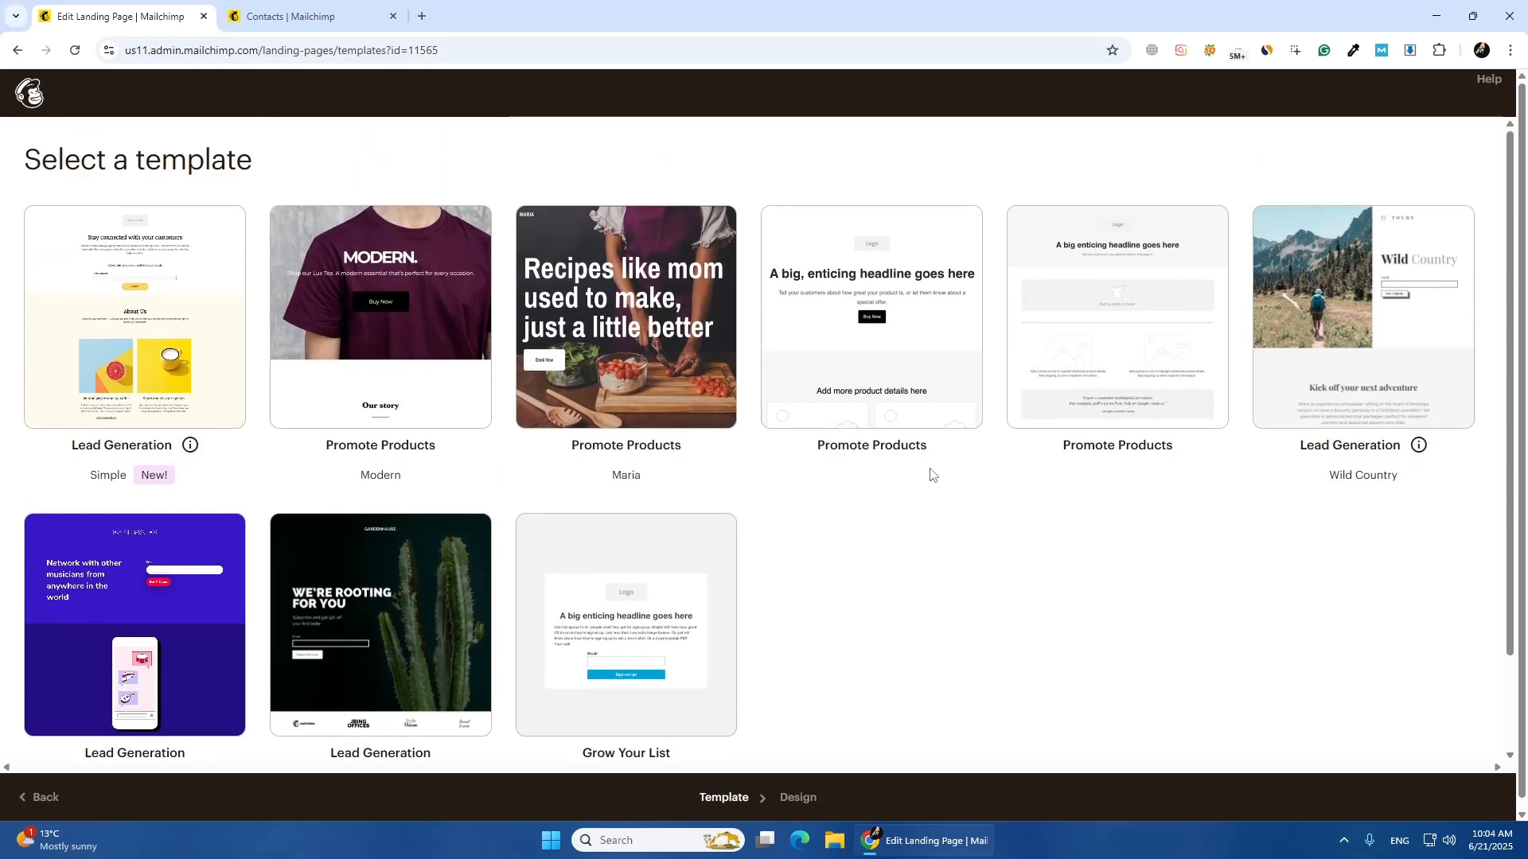
scroll(875, 488, "down", 1)
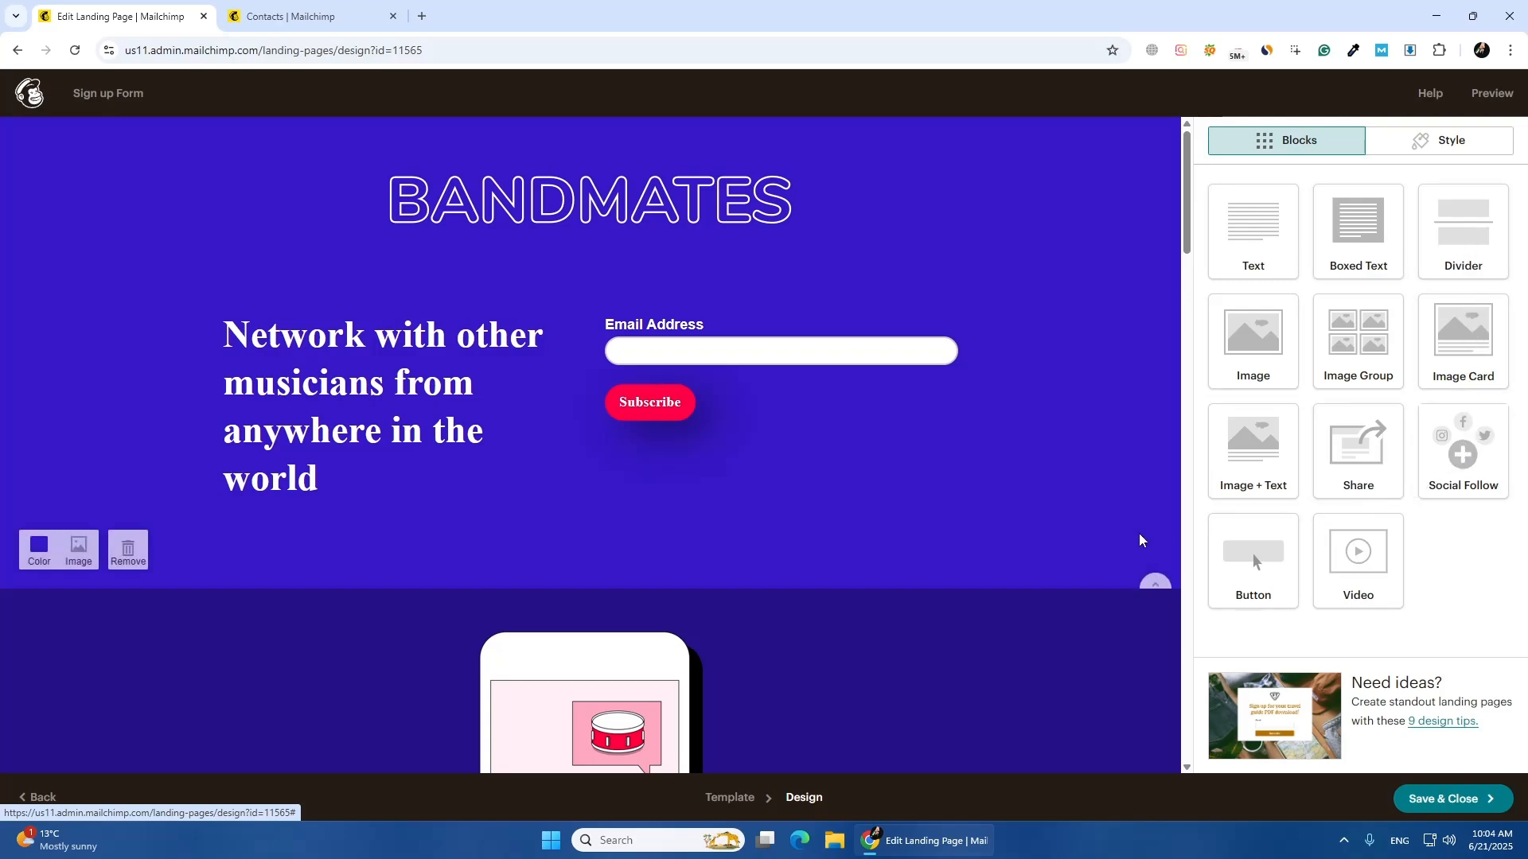
Add a Button block above the email signup form and delete the template's original signup form block
left_click_drag(1257, 548, 661, 347)
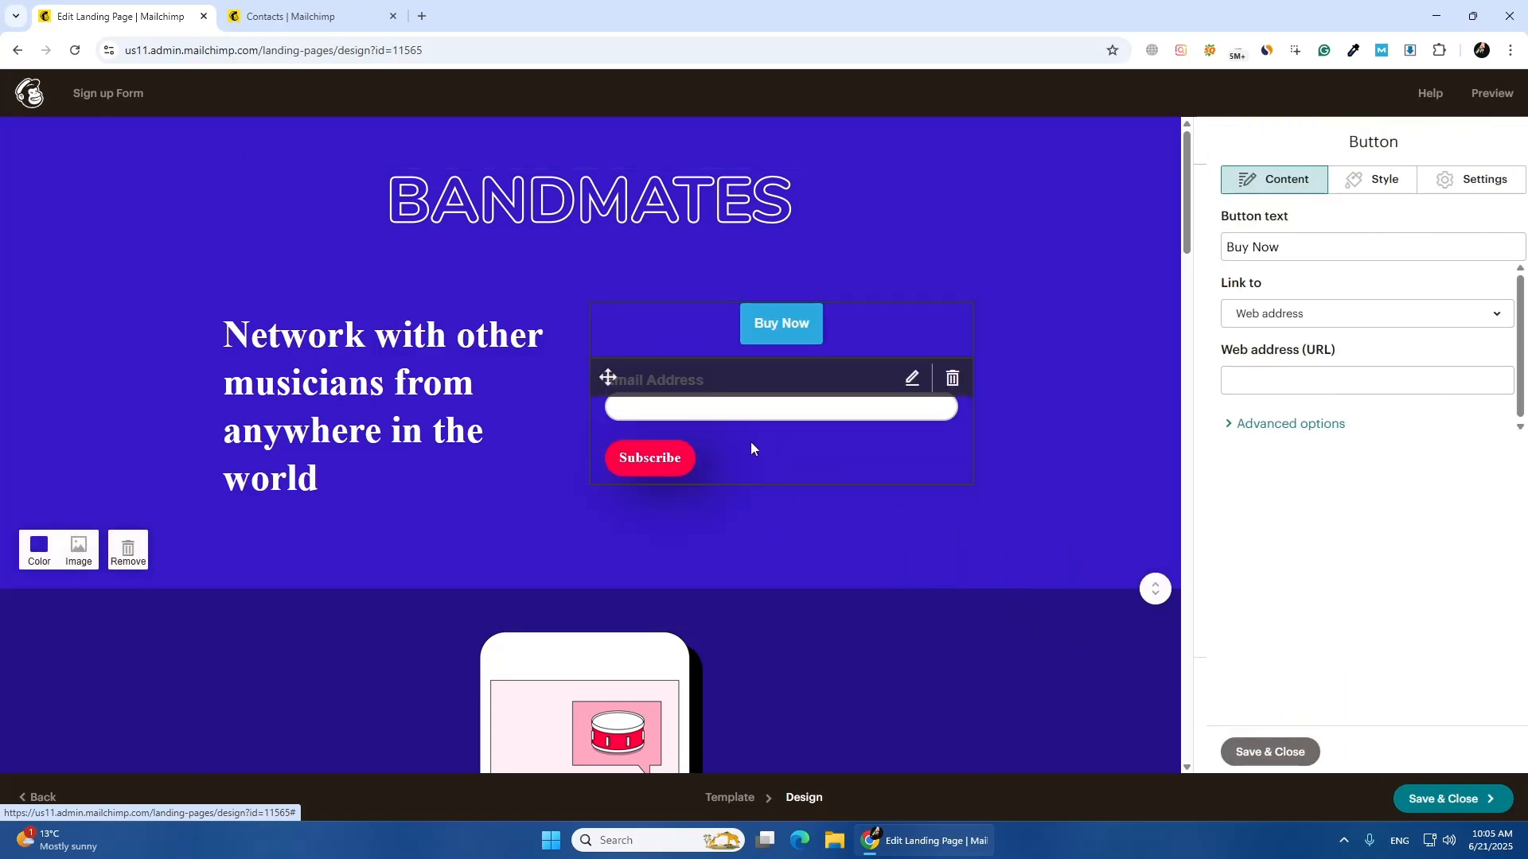
left_click(795, 455)
left_click(689, 407)
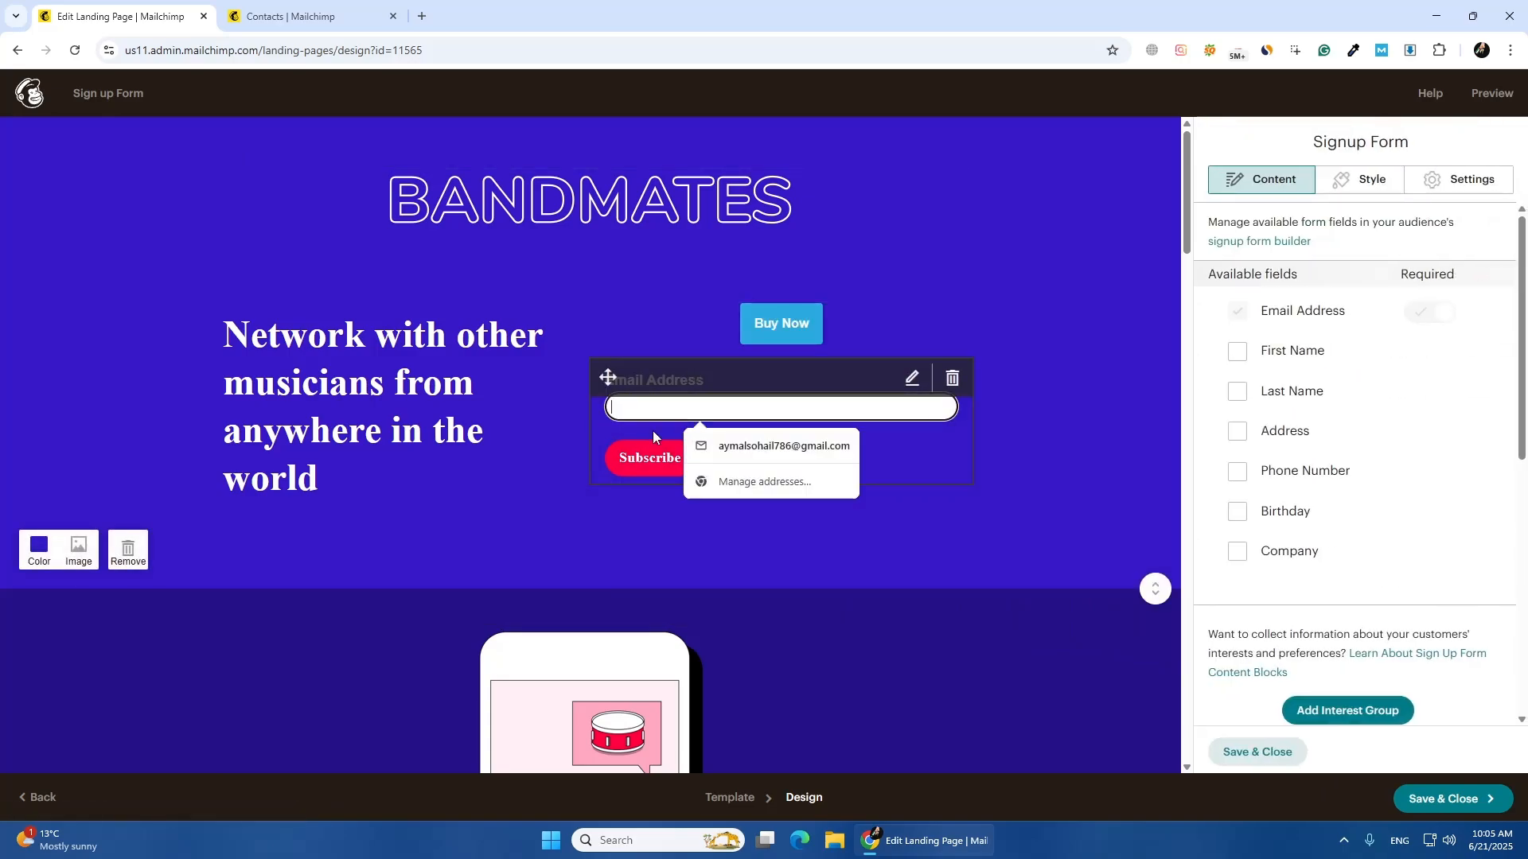
left_click(951, 378)
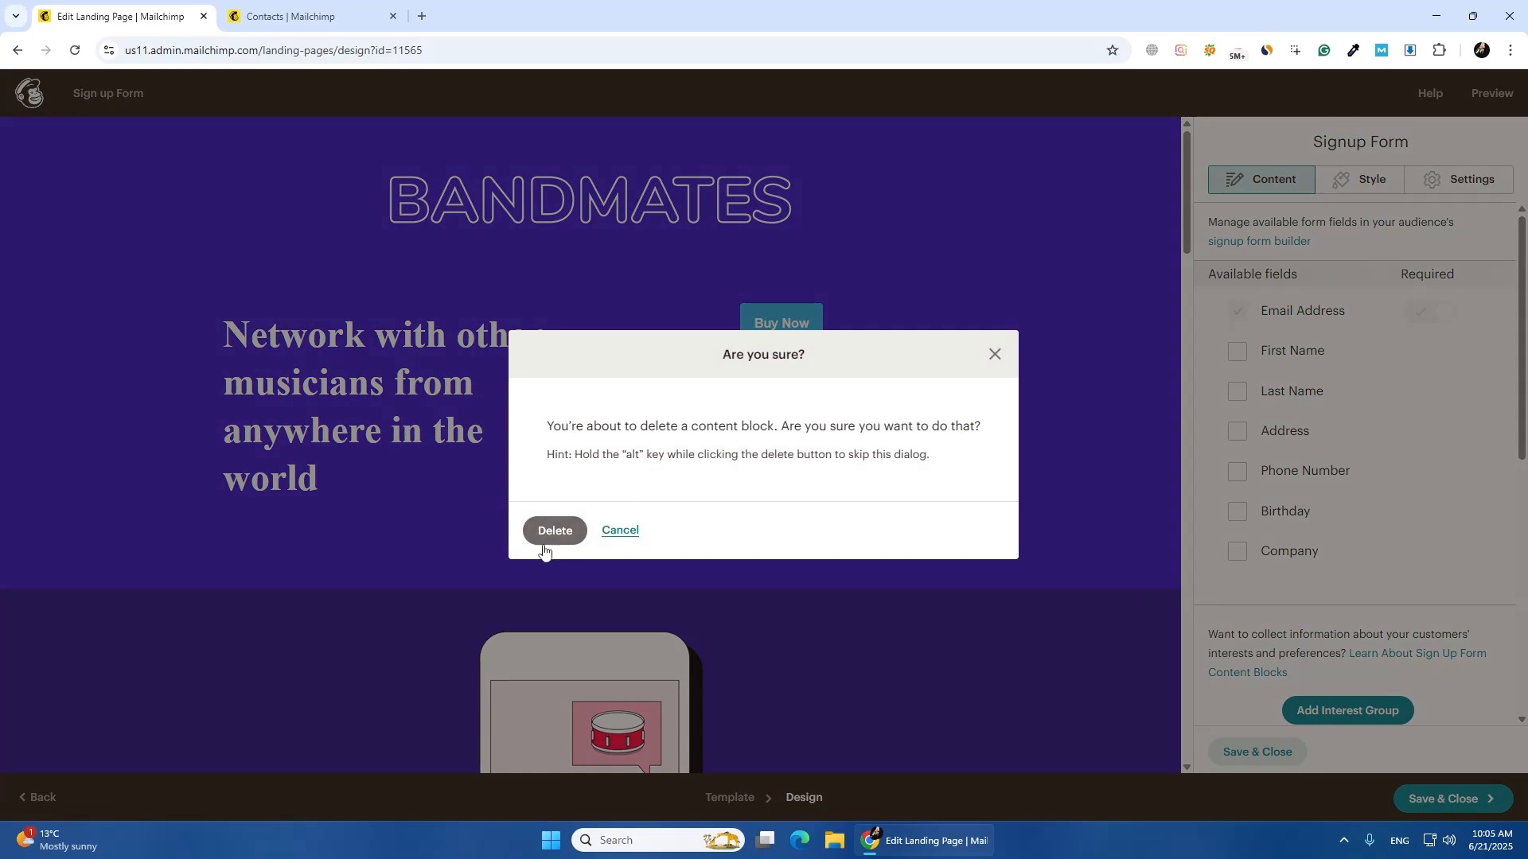
left_click(544, 550)
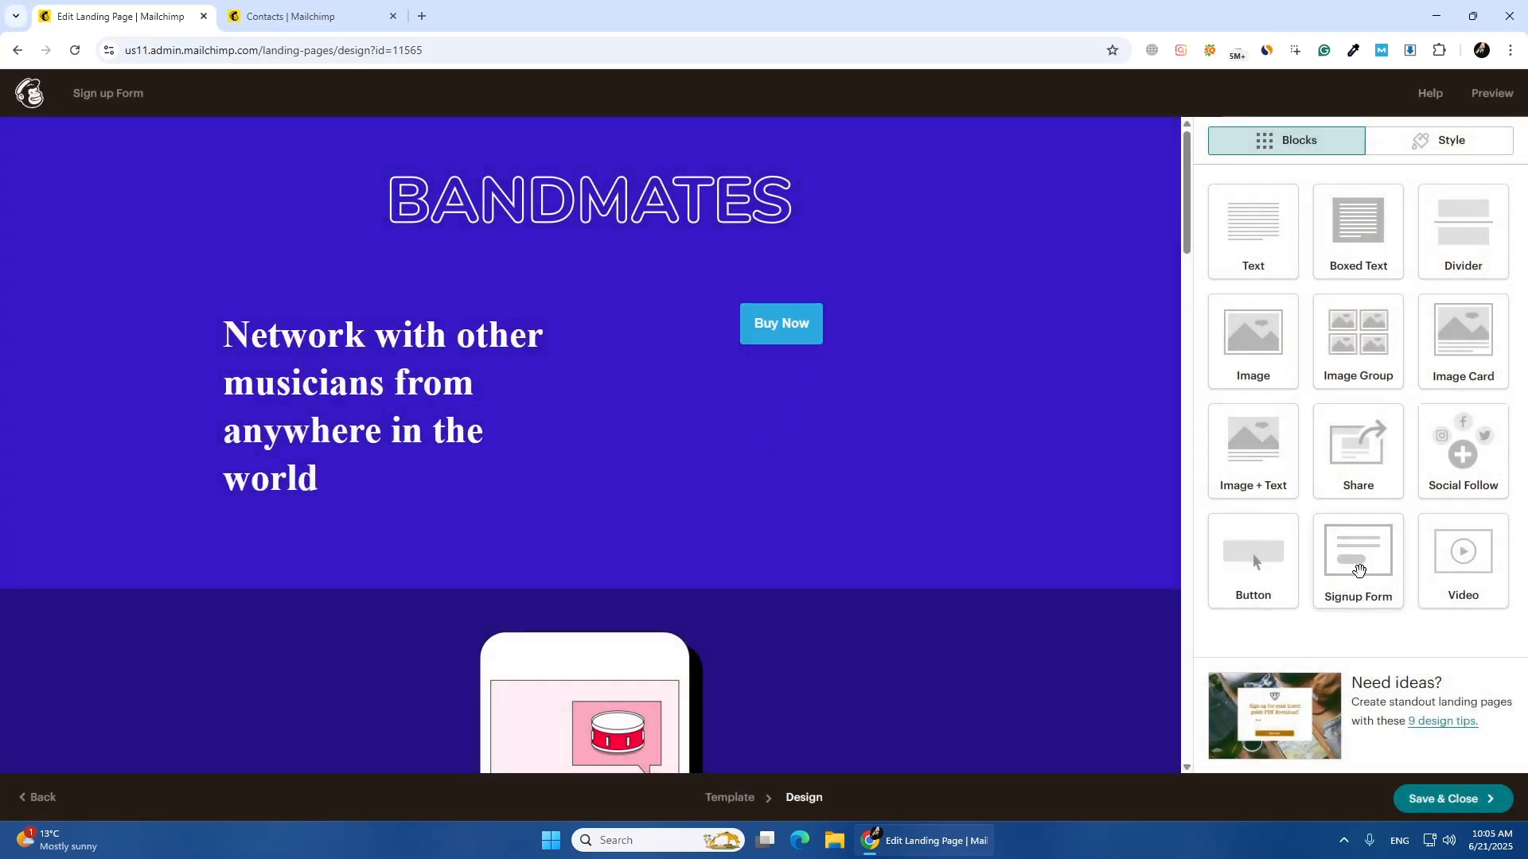
Add a Signup Form block above the Buy Now button, including the Phone Number, First Name and Last Name fields
left_click_drag(1358, 567, 689, 418)
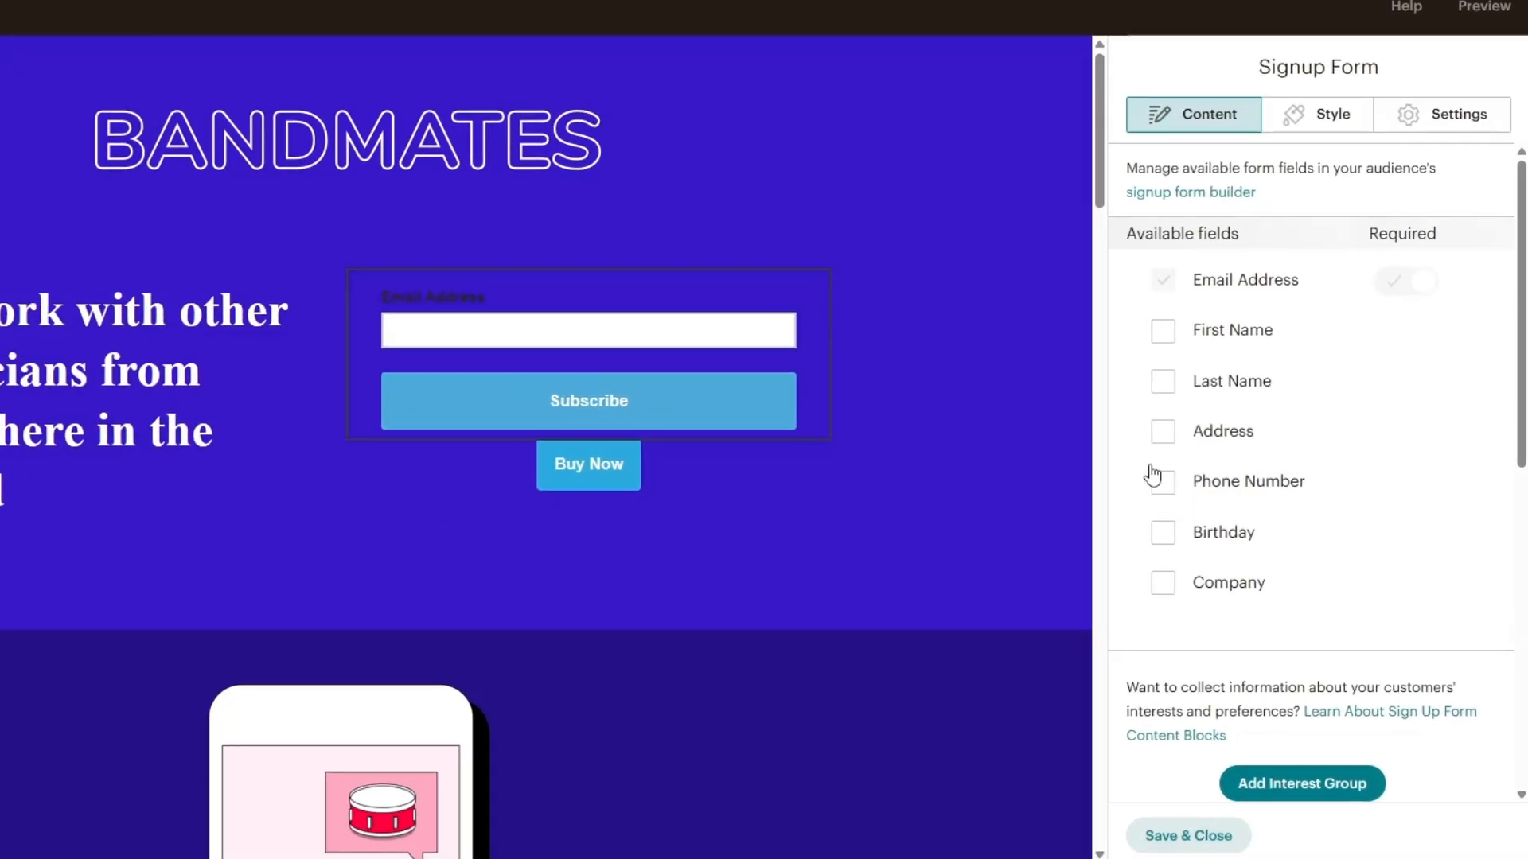
left_click(1160, 480)
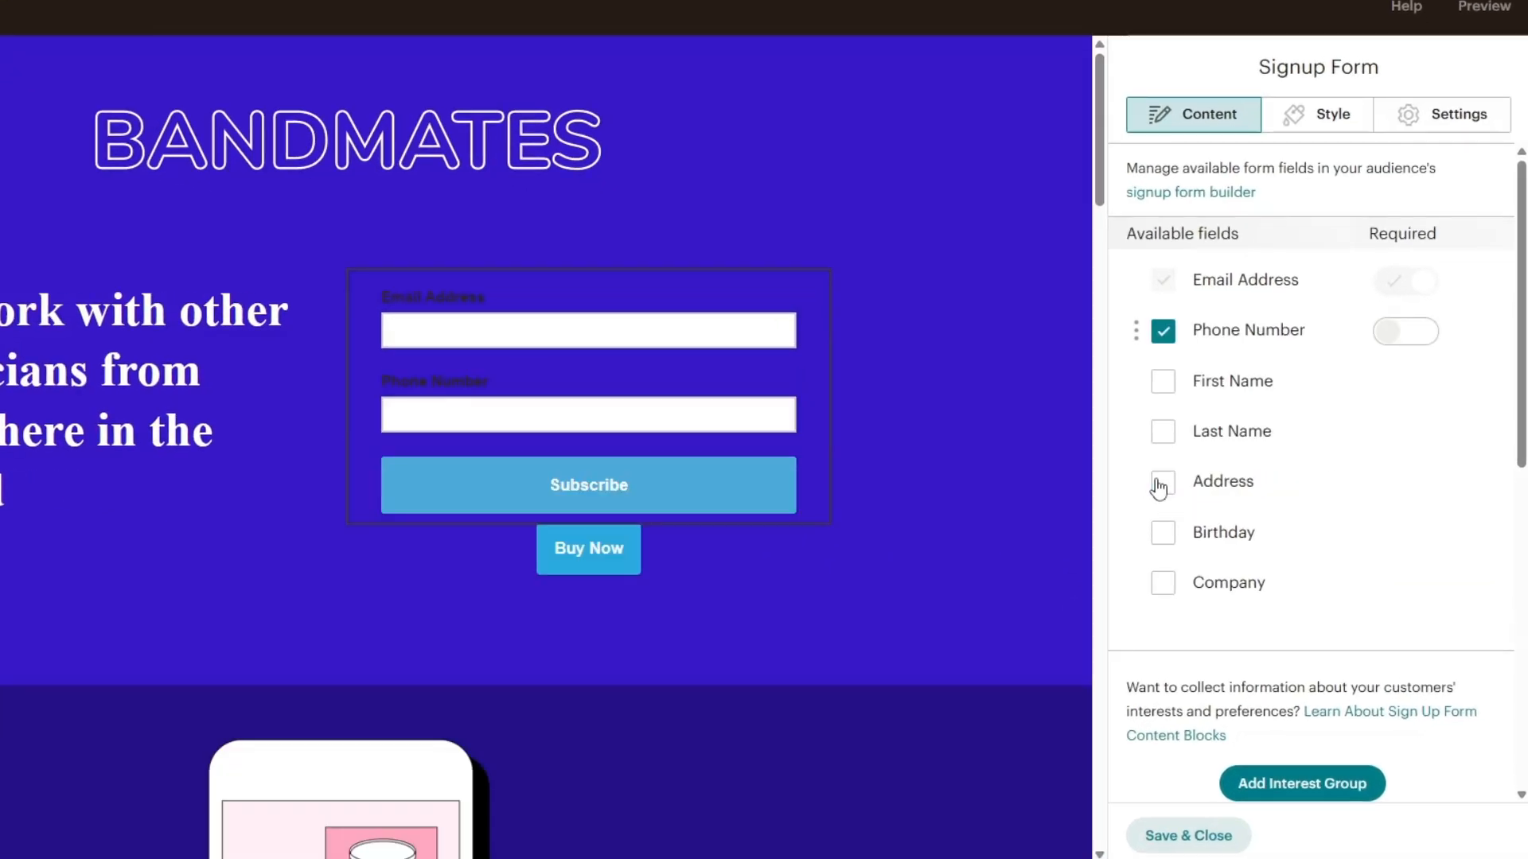
left_click(1164, 384)
left_click(1163, 433)
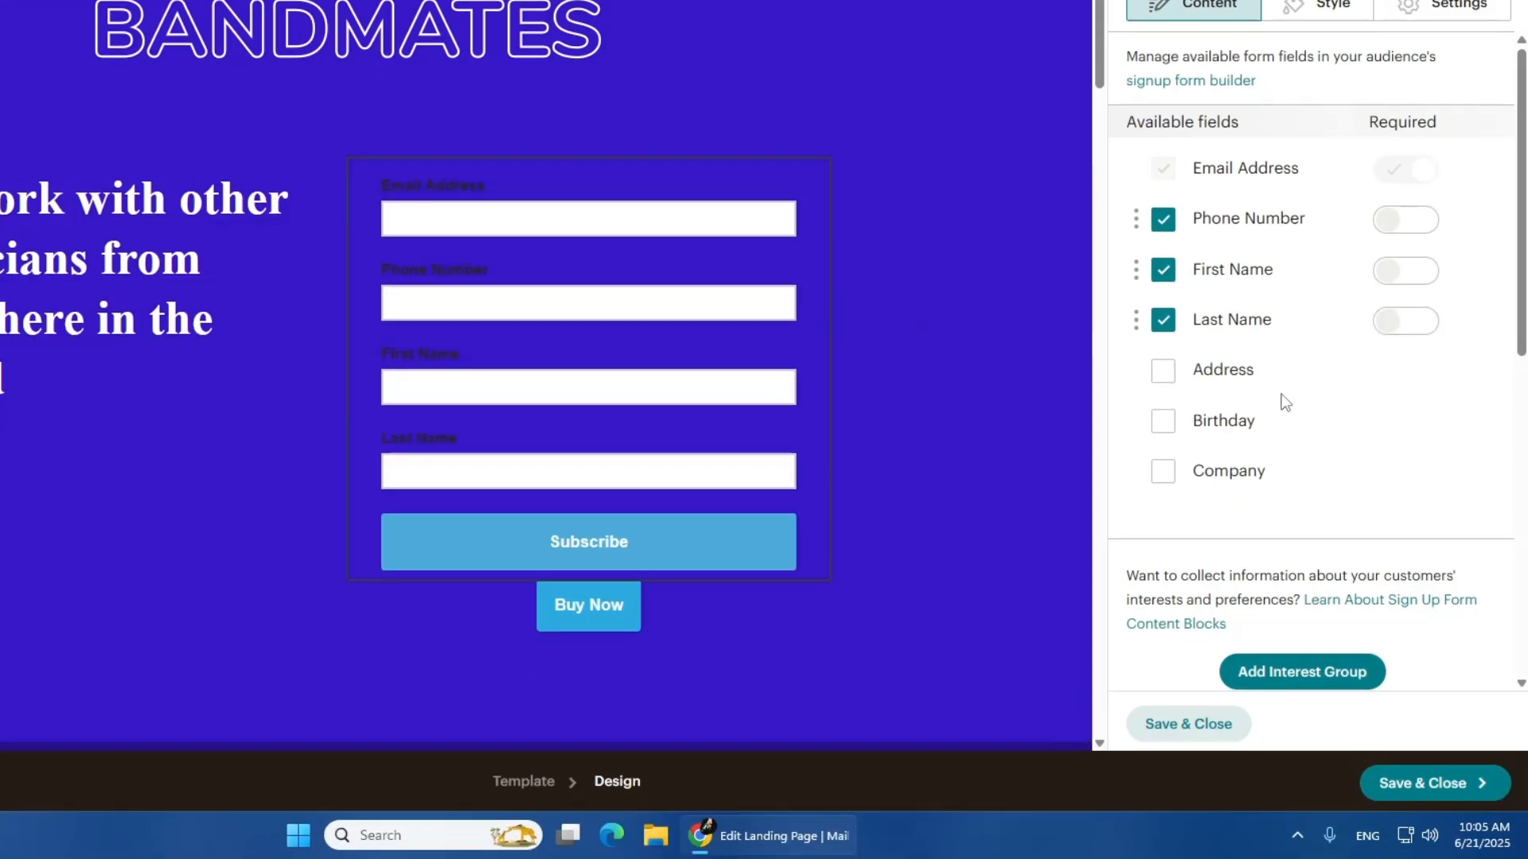
Change the signup form's button text to "Sign up"
scroll(1285, 402, "down", 5)
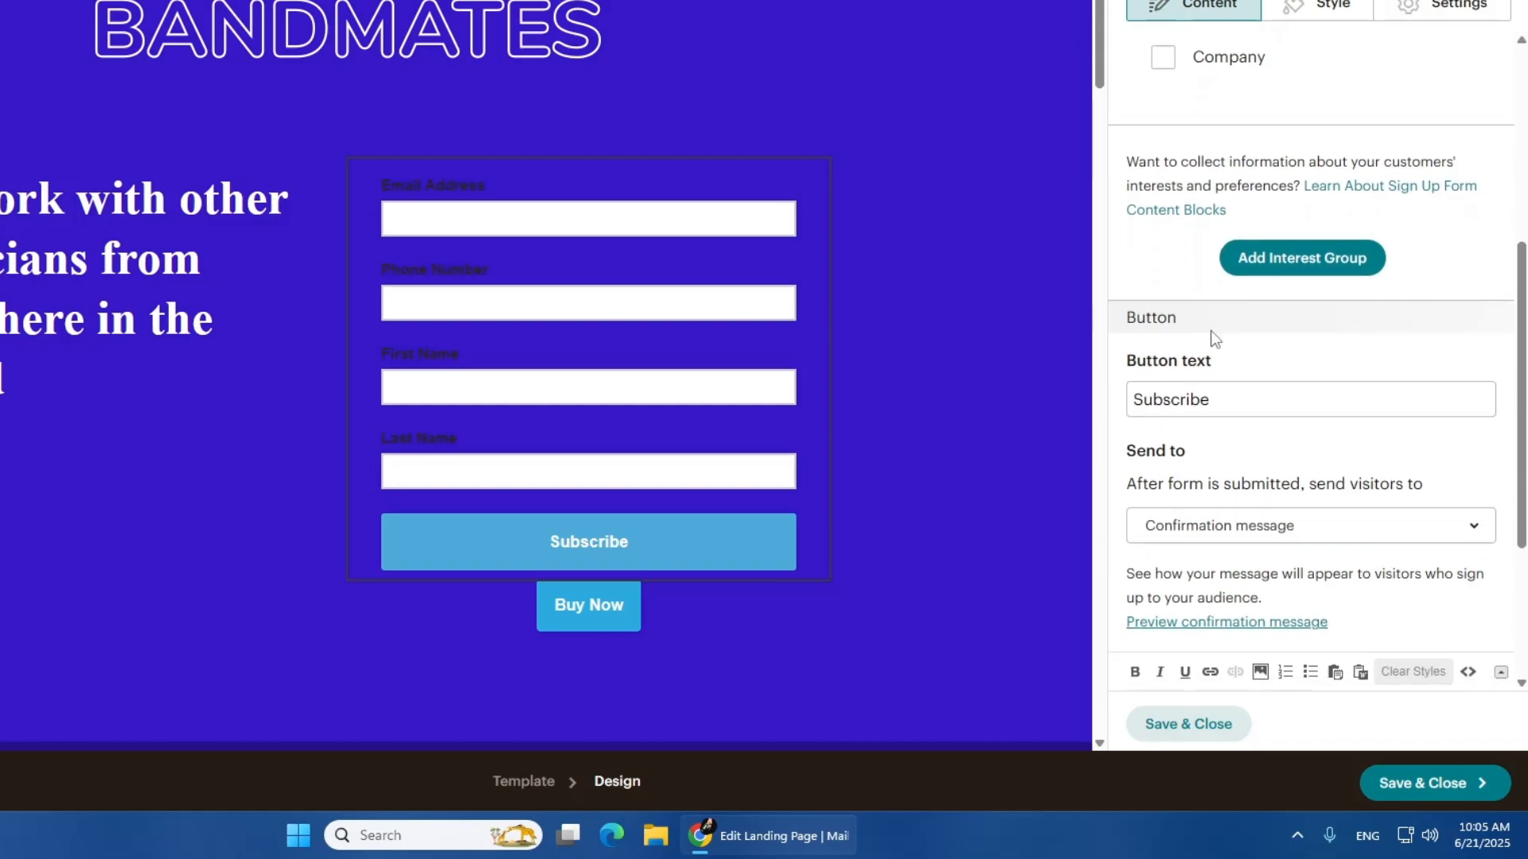
scroll(1214, 339, "down", 2)
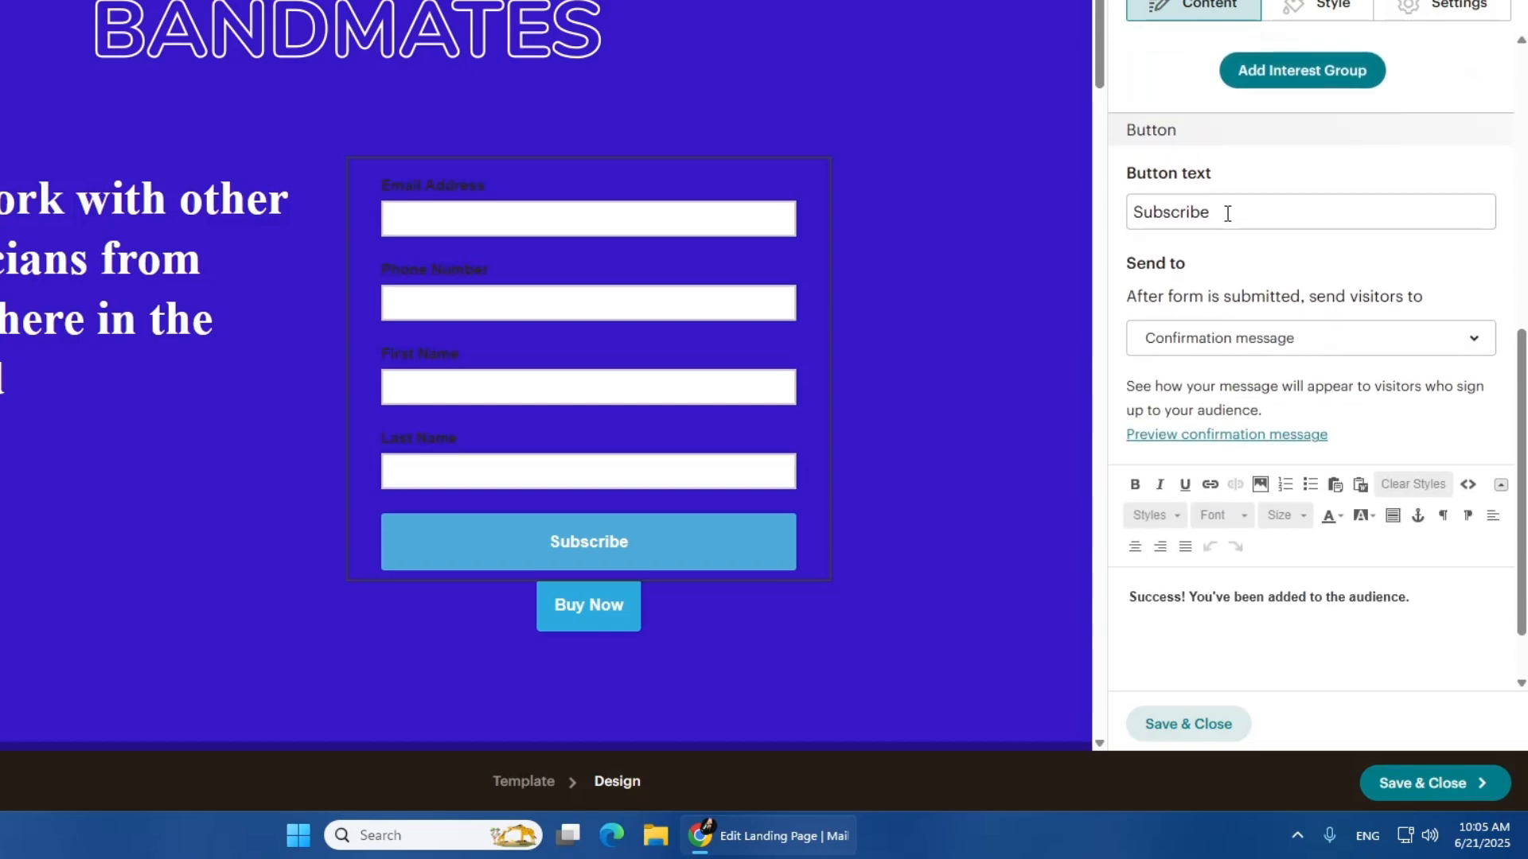
left_click_drag(1227, 213, 1109, 197)
type("S")
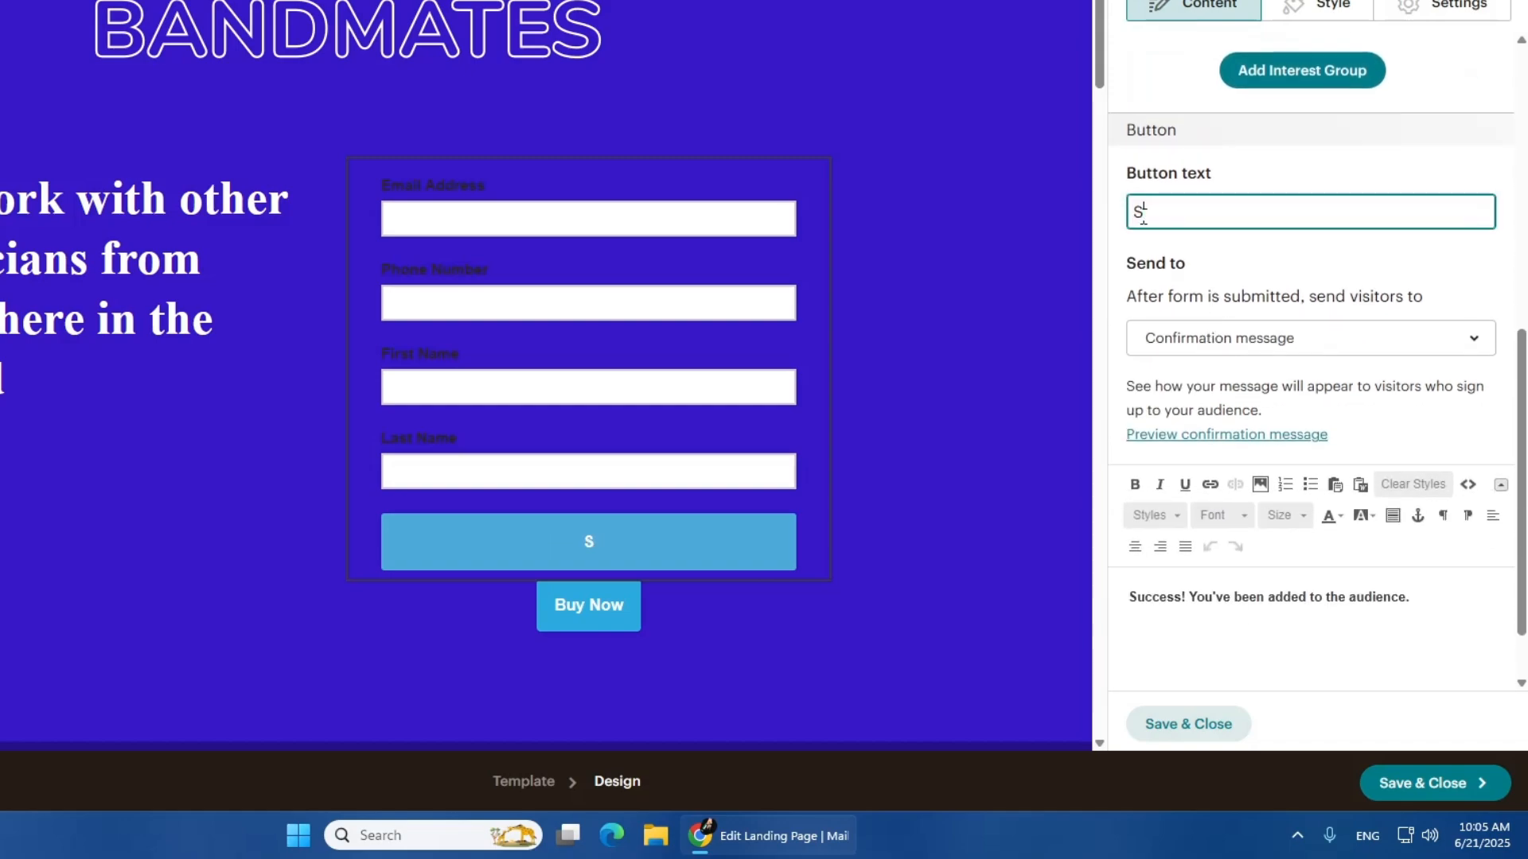
type("ign up")
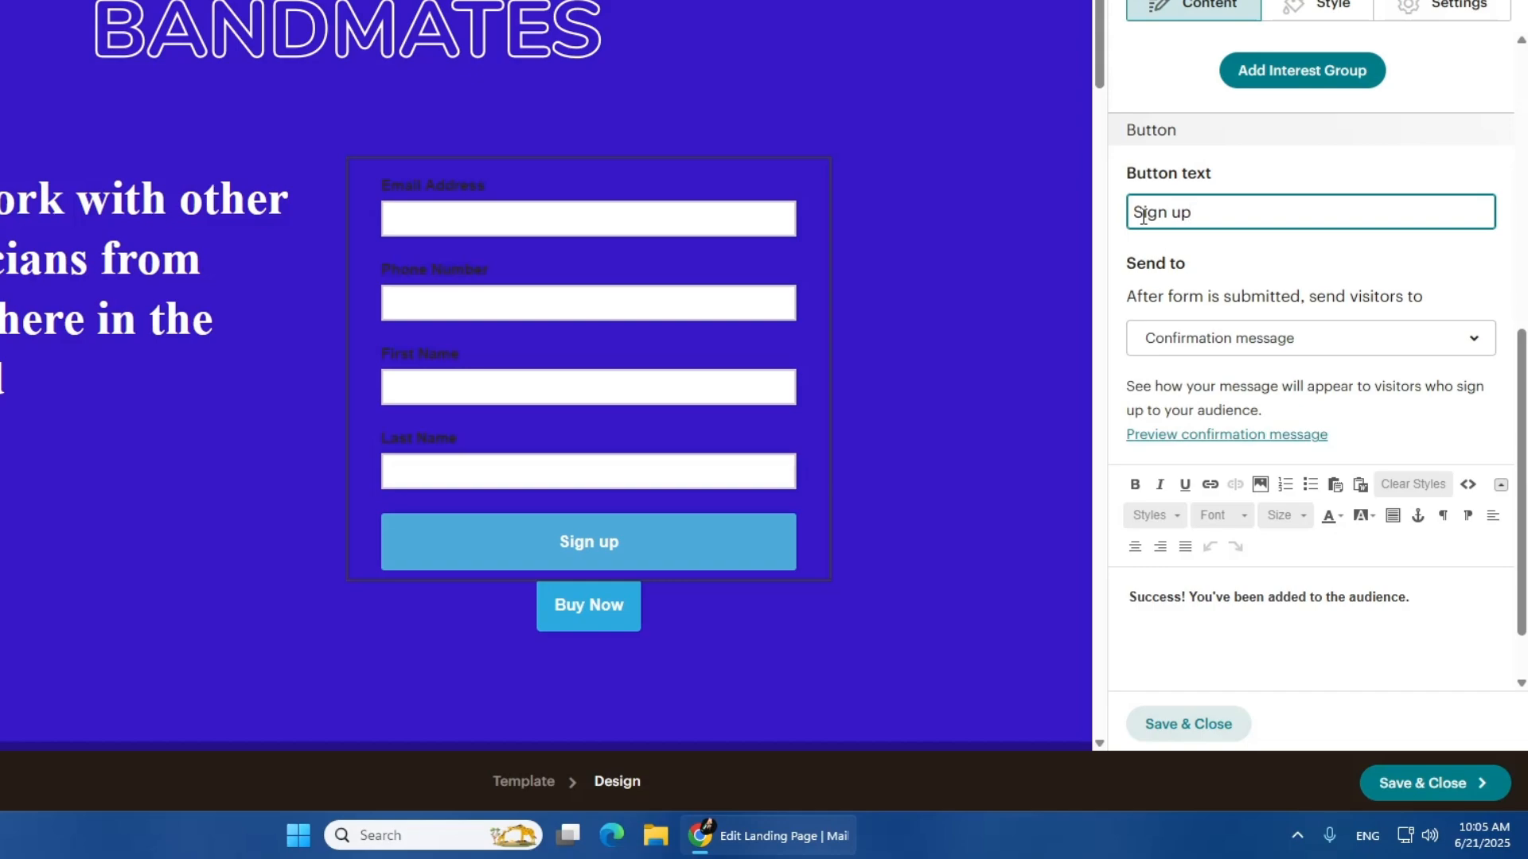
Check the signup form's destination options after submission and the text of its confirmation message
left_click(1181, 338)
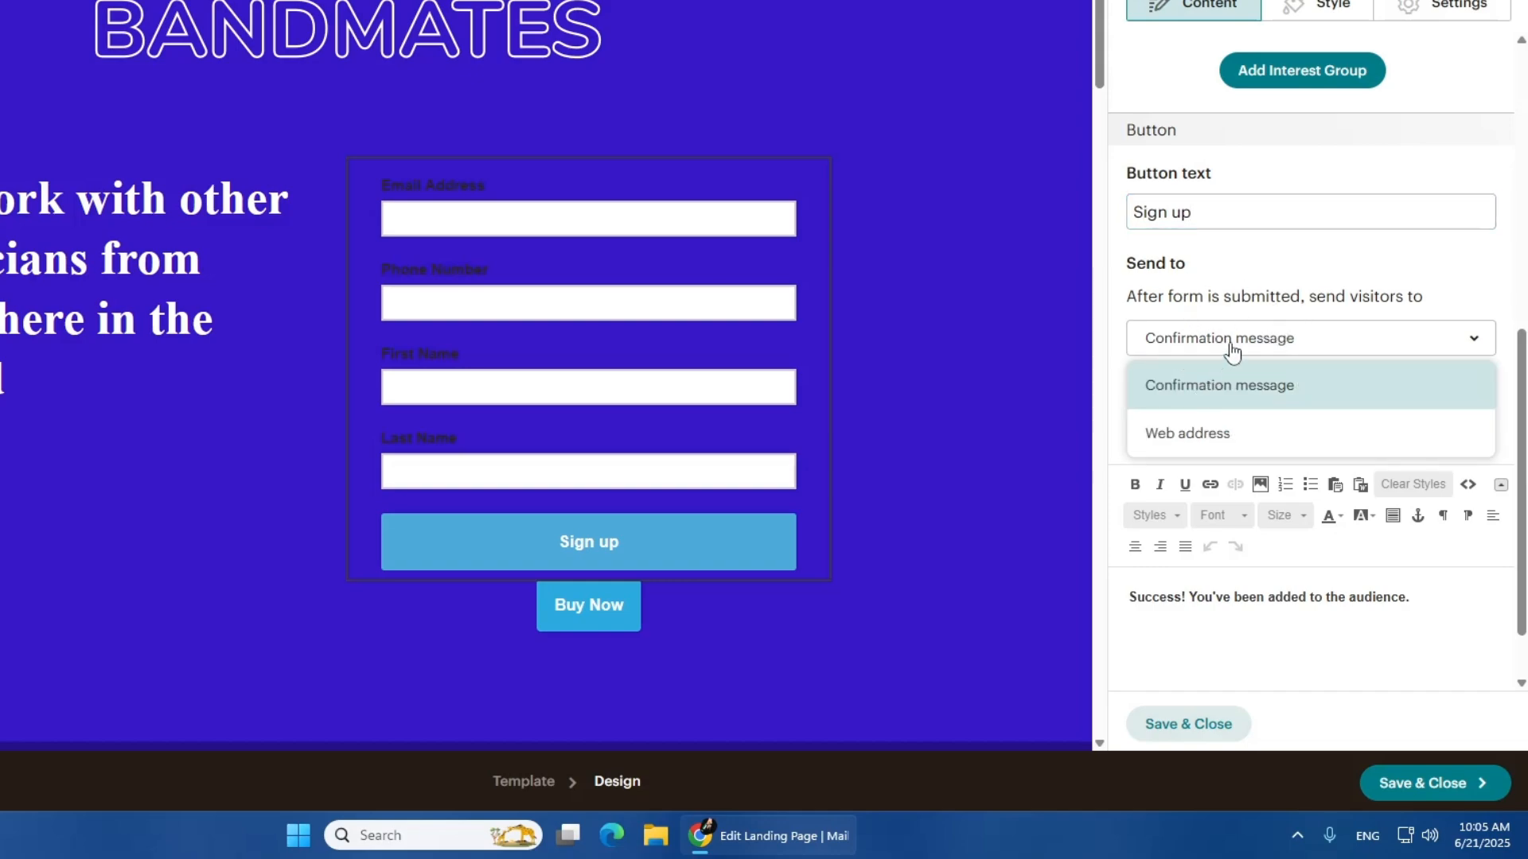
left_click(1231, 347)
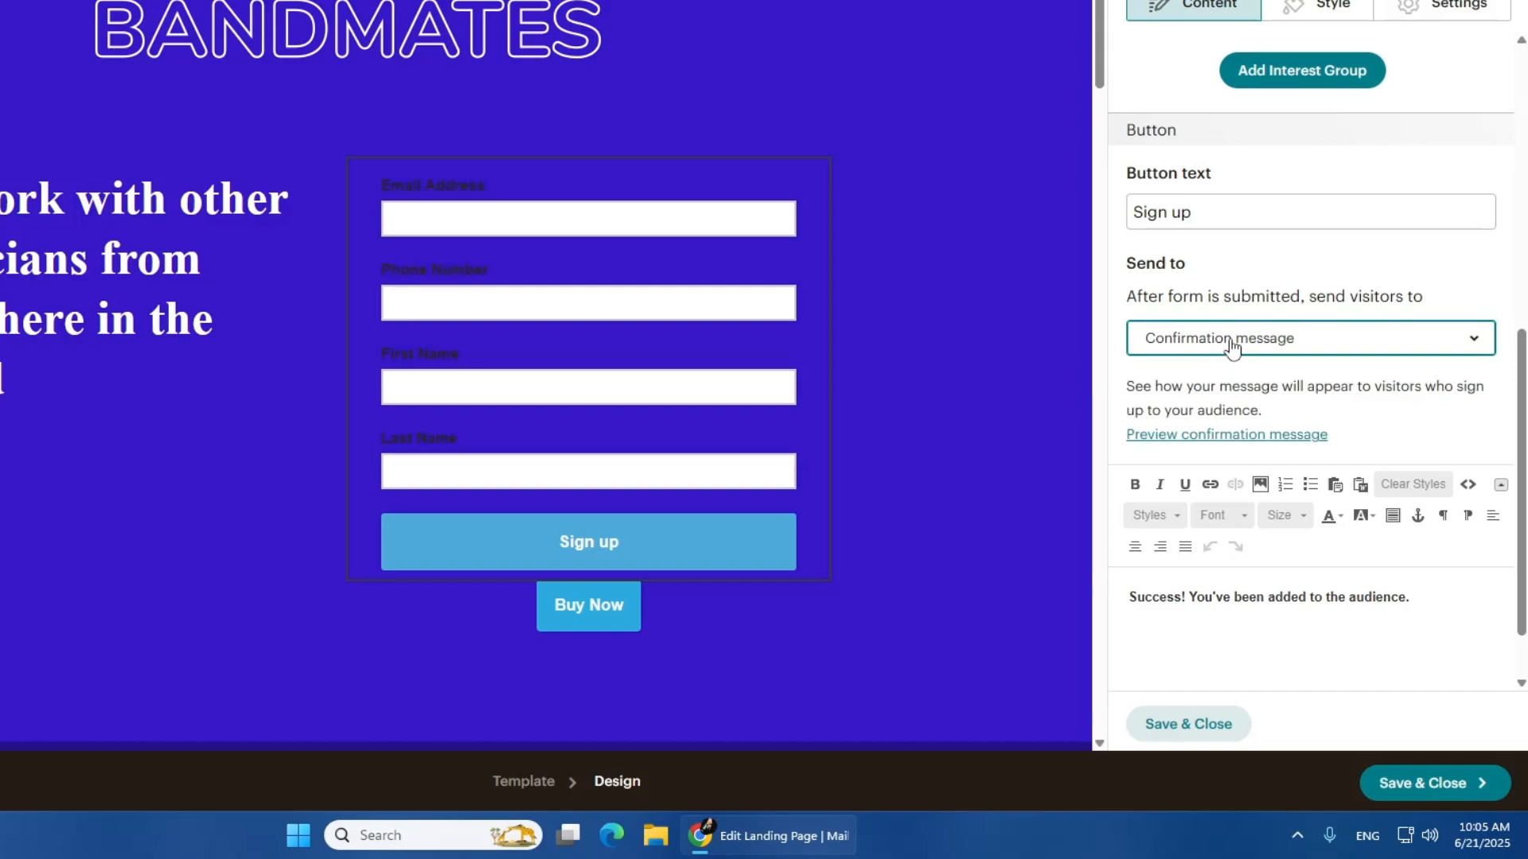
scroll(1231, 347, "down", 1)
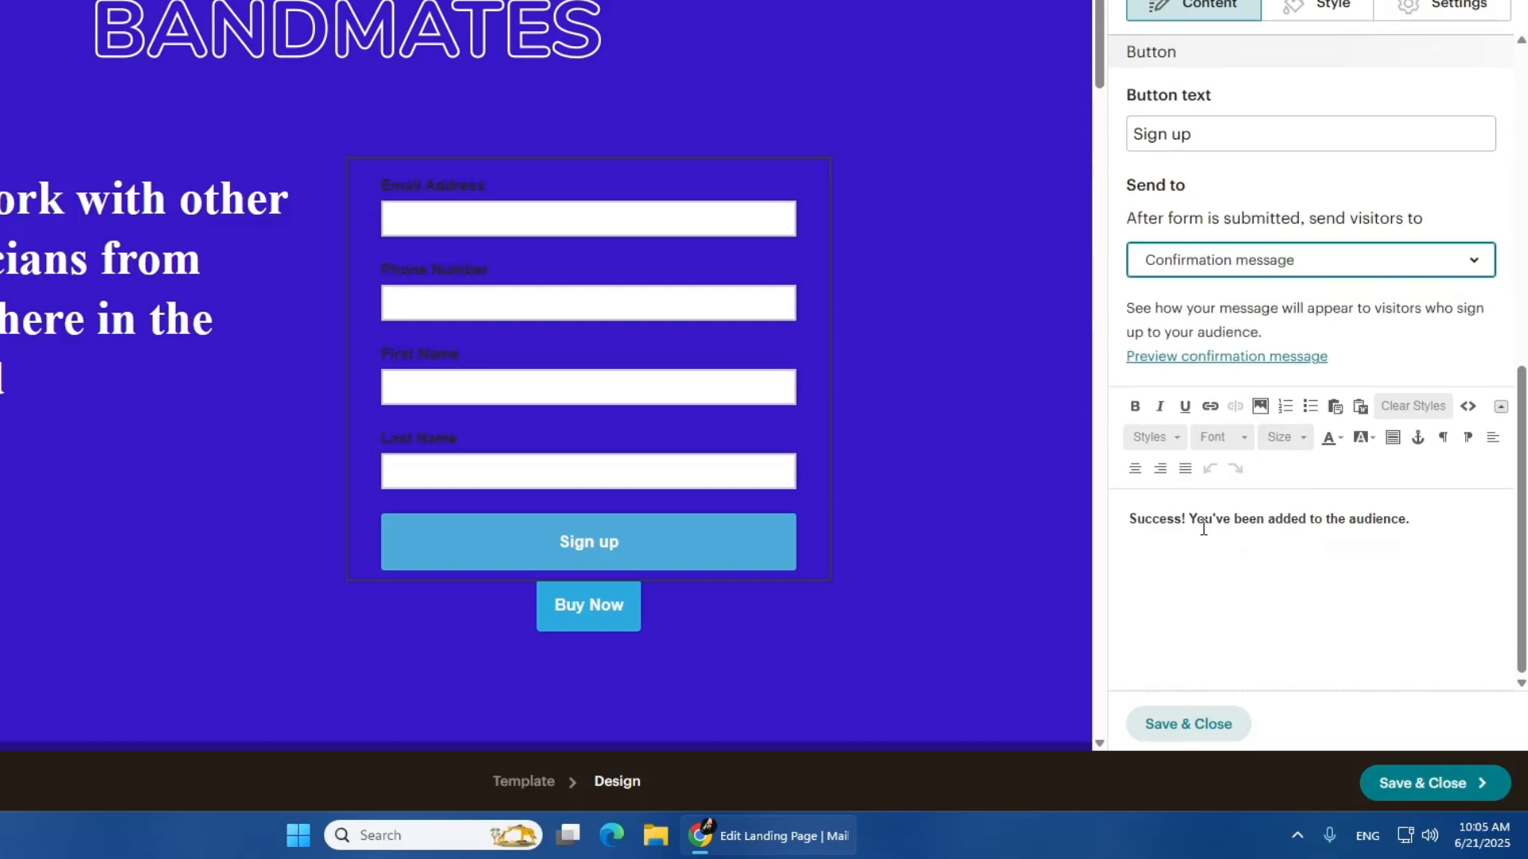
left_click_drag(1427, 514, 1127, 521)
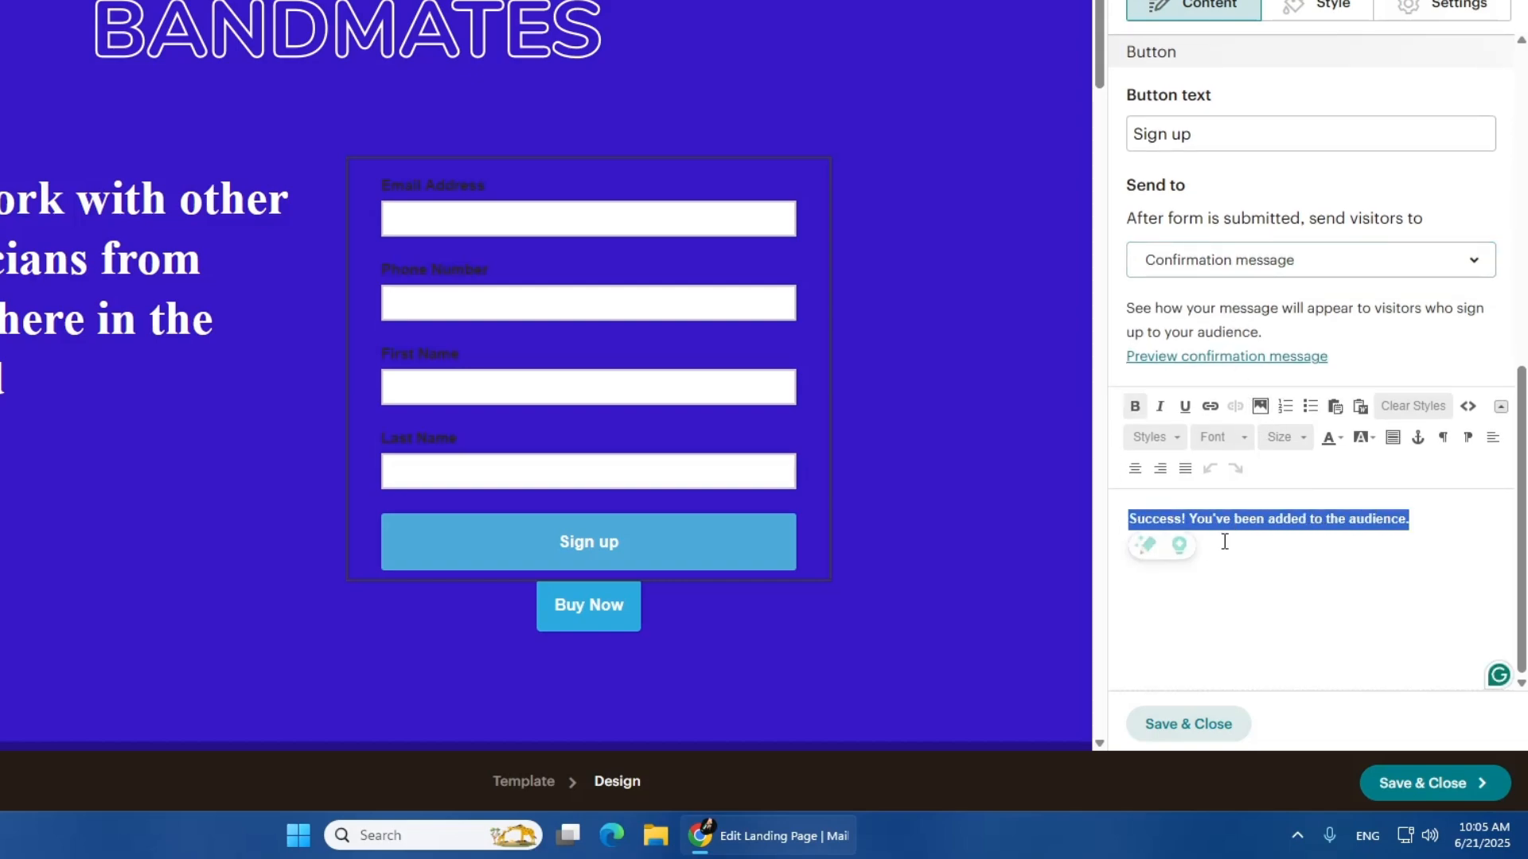
left_click(1274, 541)
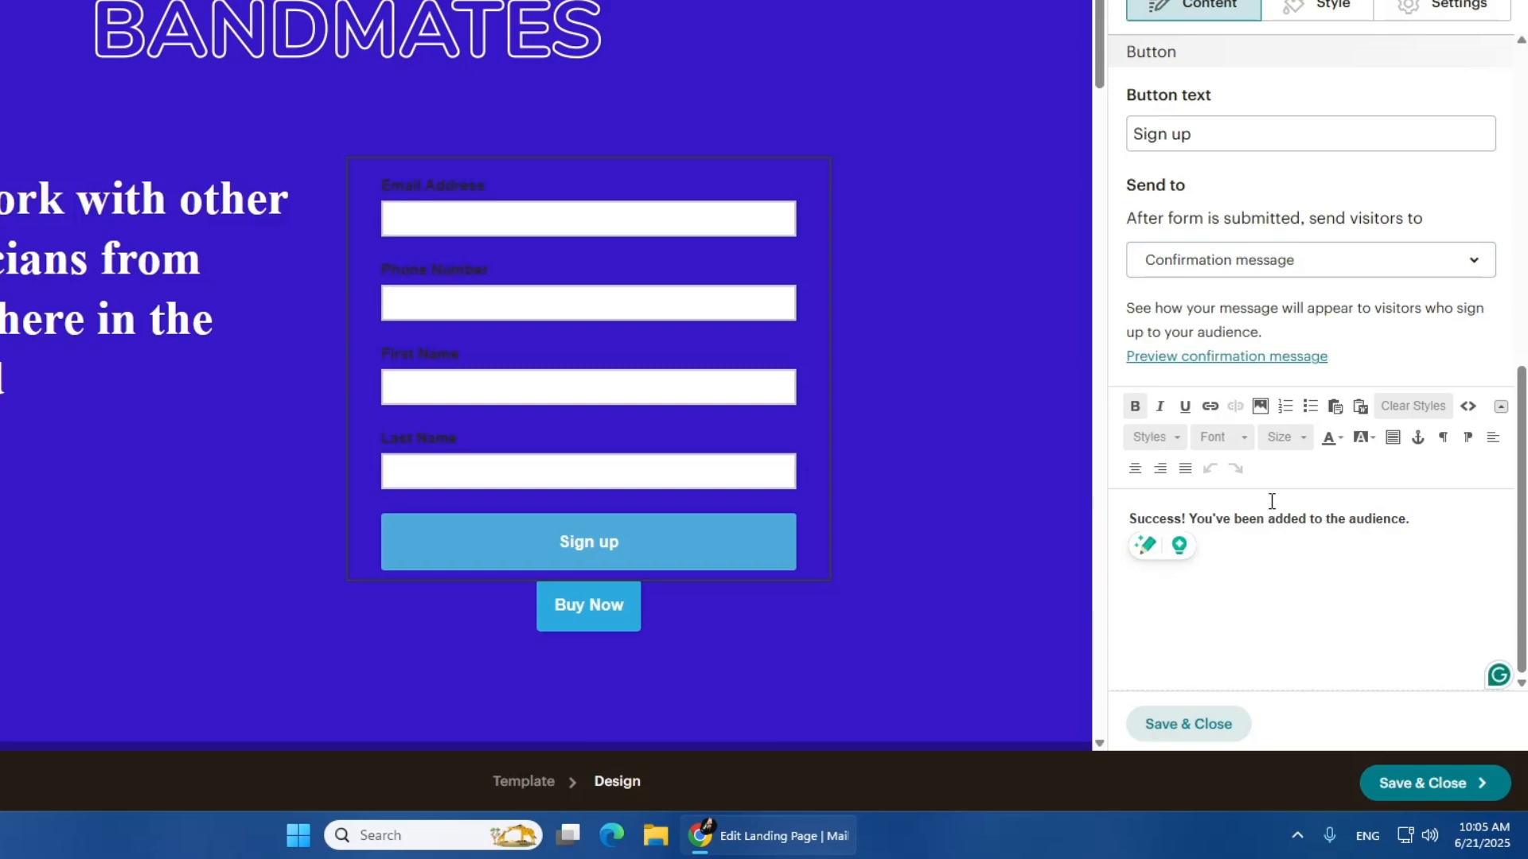
Save and close the landing page design and review the page's publishing details and tracking settings
left_click(1472, 784)
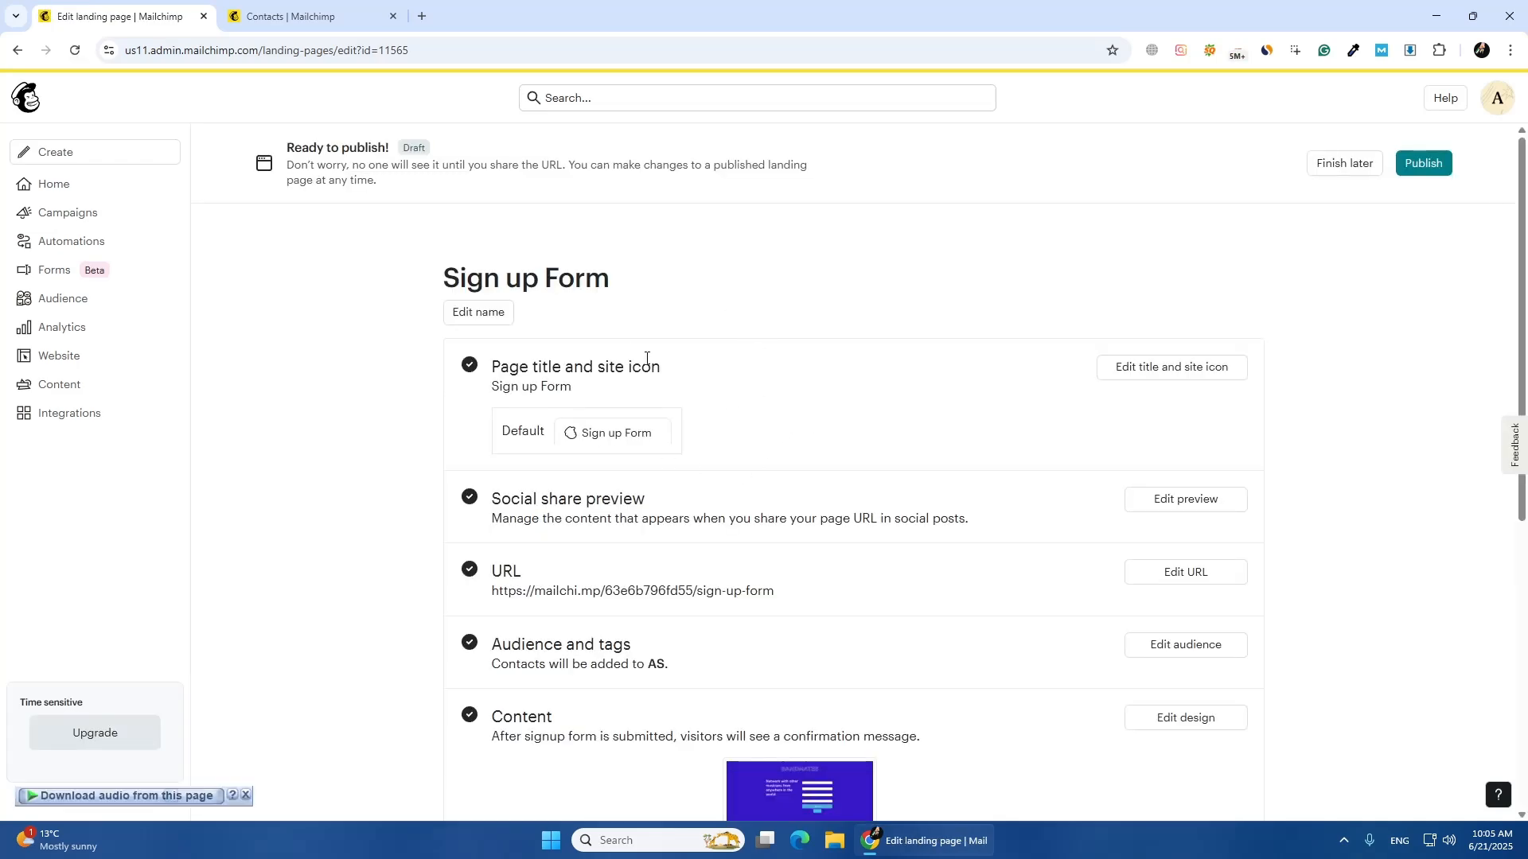
scroll(646, 360, "down", 6)
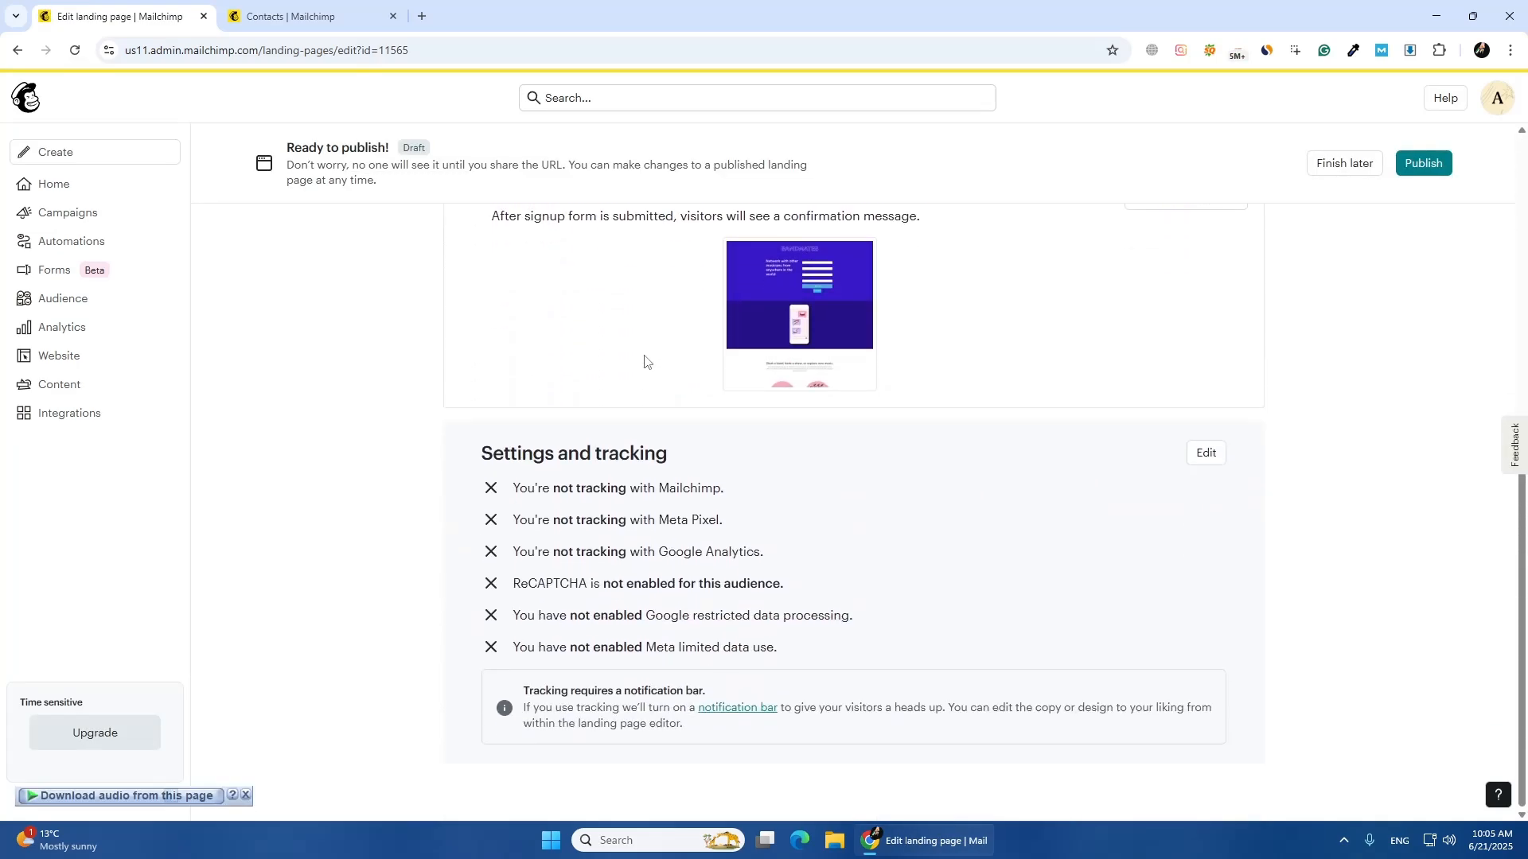
scroll(644, 362, "up", 6)
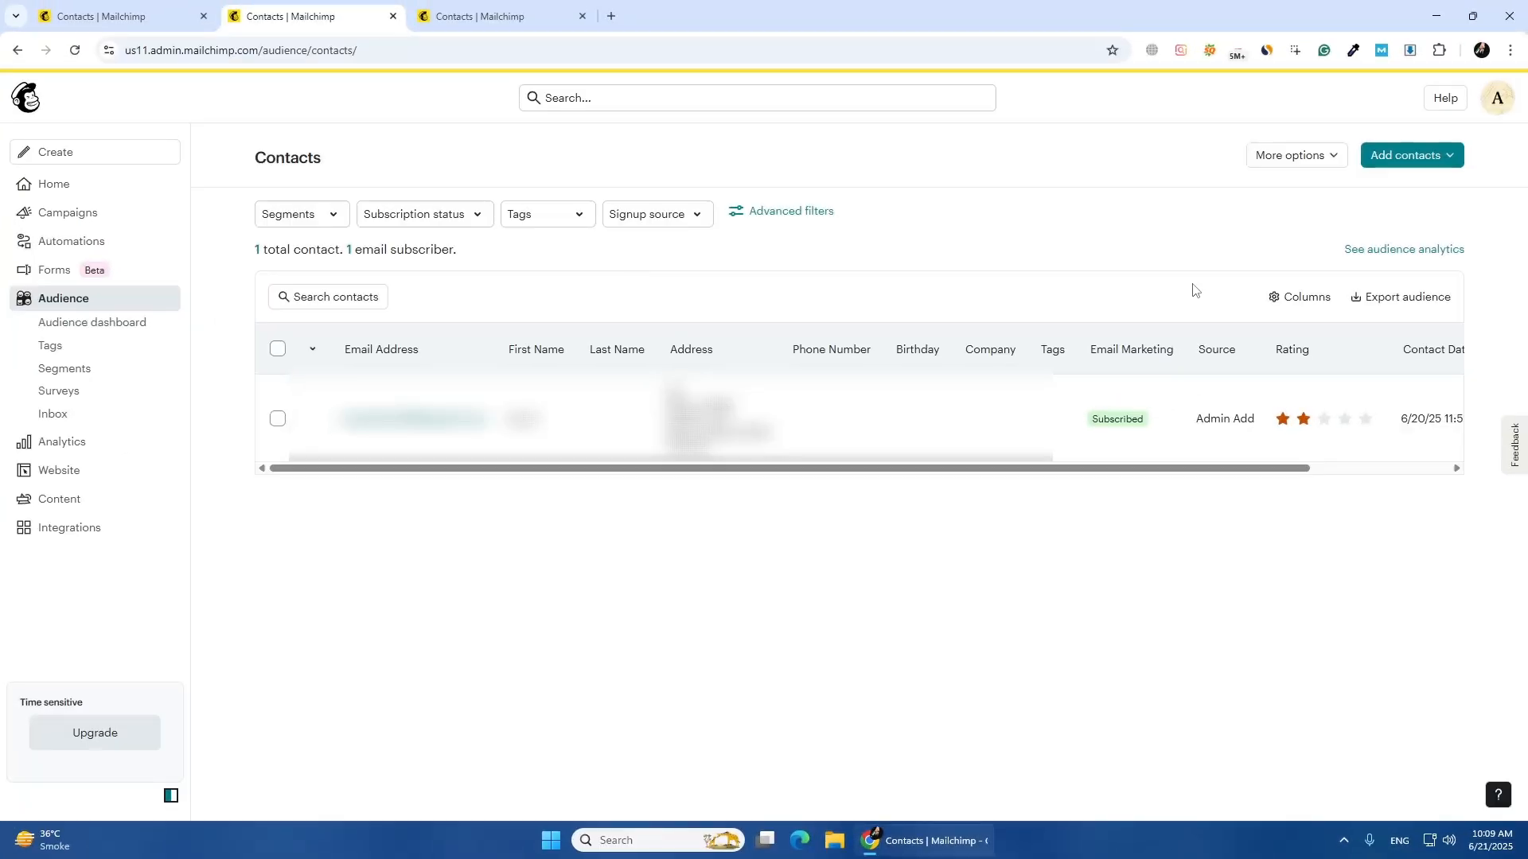
Open the audience fields and merge tags page from the contacts table and inspect the new field form without saving
left_click(1273, 306)
left_click(1234, 388)
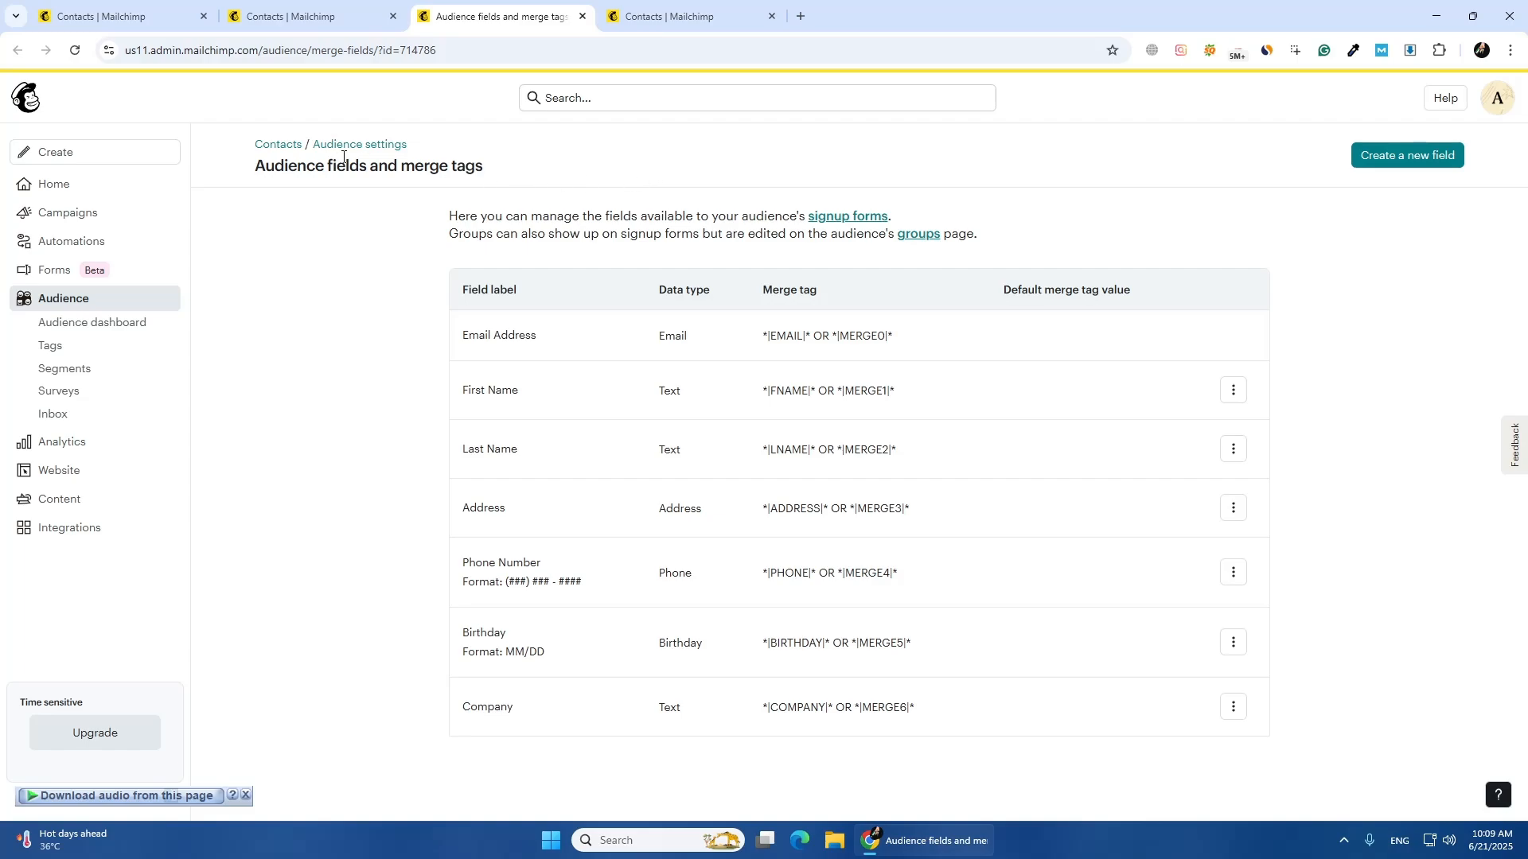
left_click_drag(534, 165, 402, 165)
left_click(599, 176)
left_click(1392, 163)
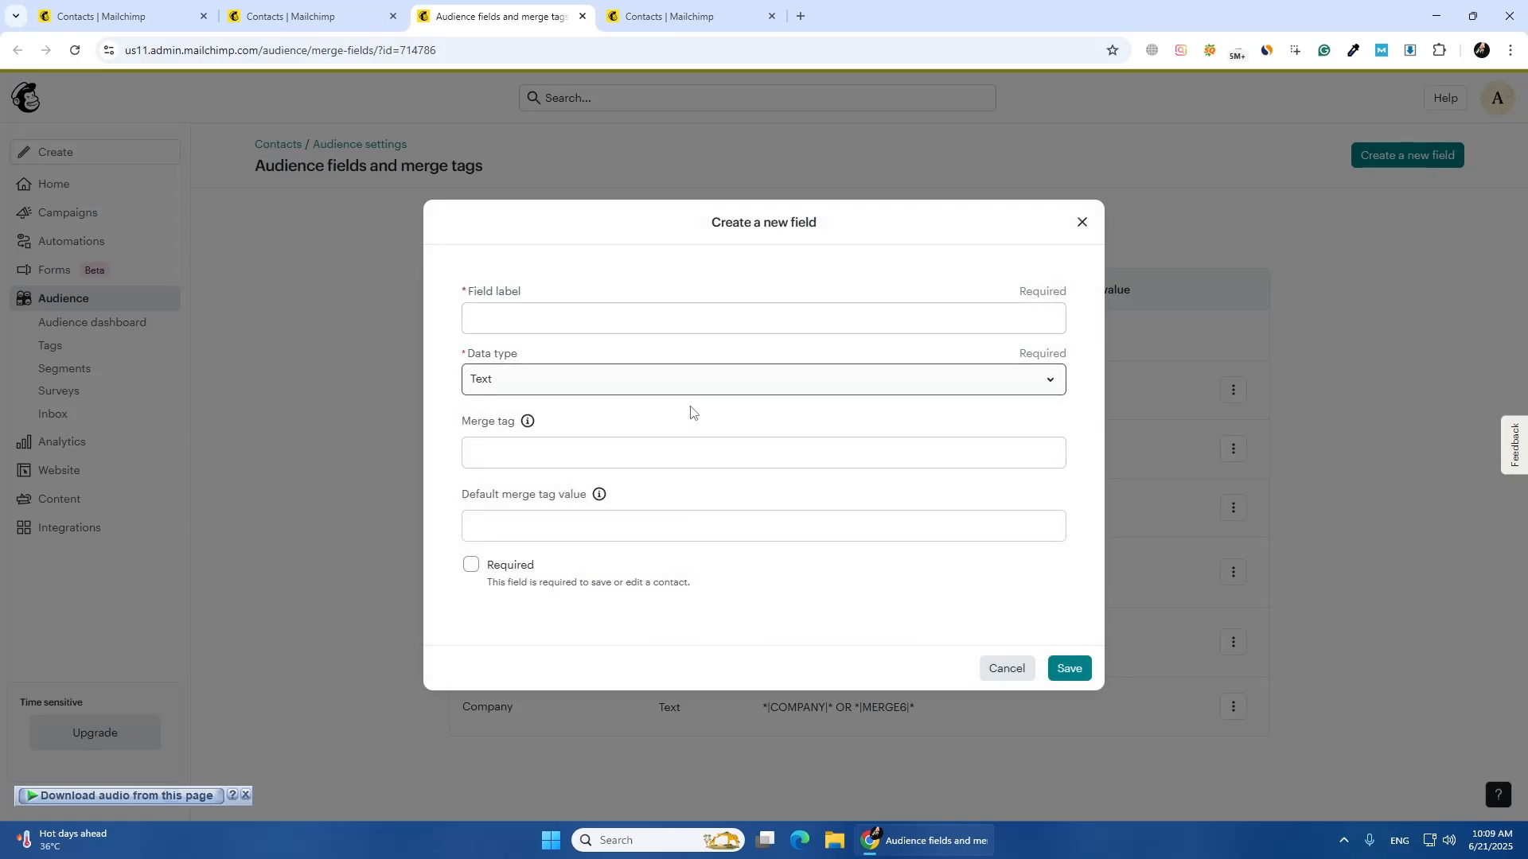
left_click(1080, 224)
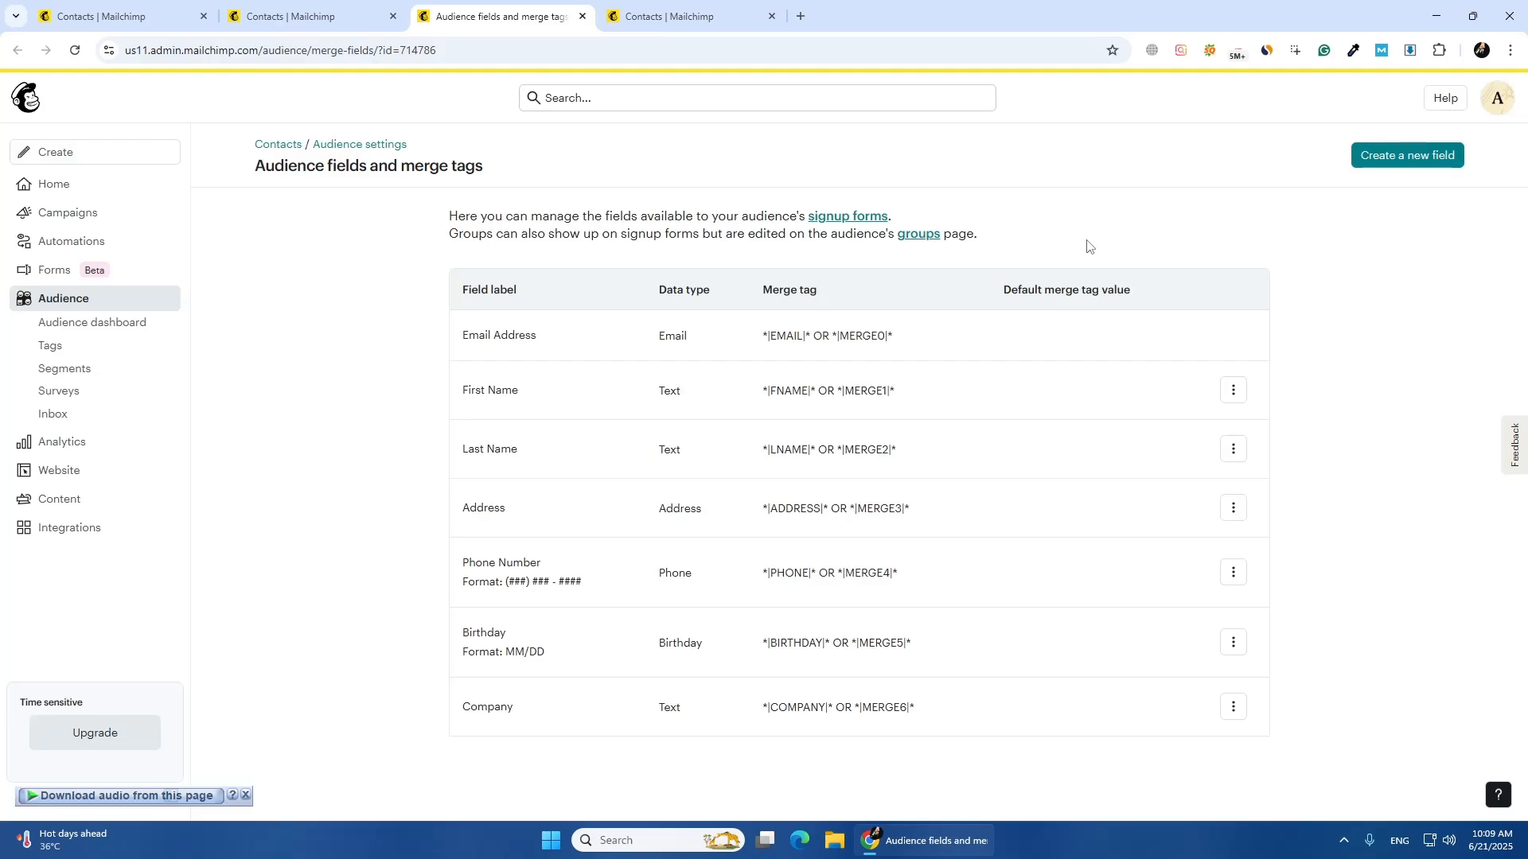